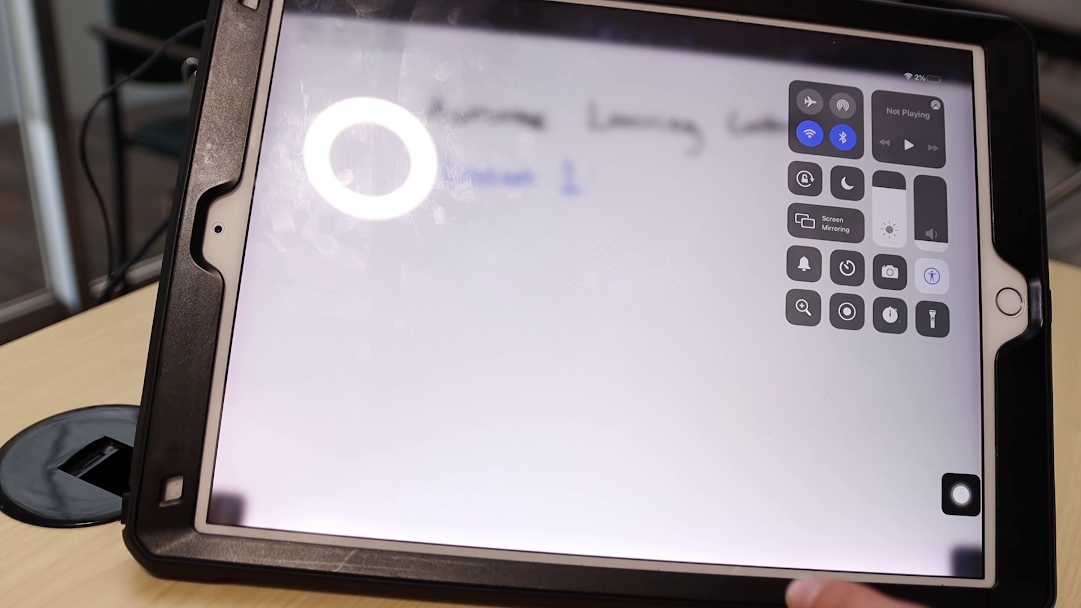
# Start an iPad screen recording saved to Photos with the microphone turned on, and return to the notes page
pyautogui.click(850, 309)
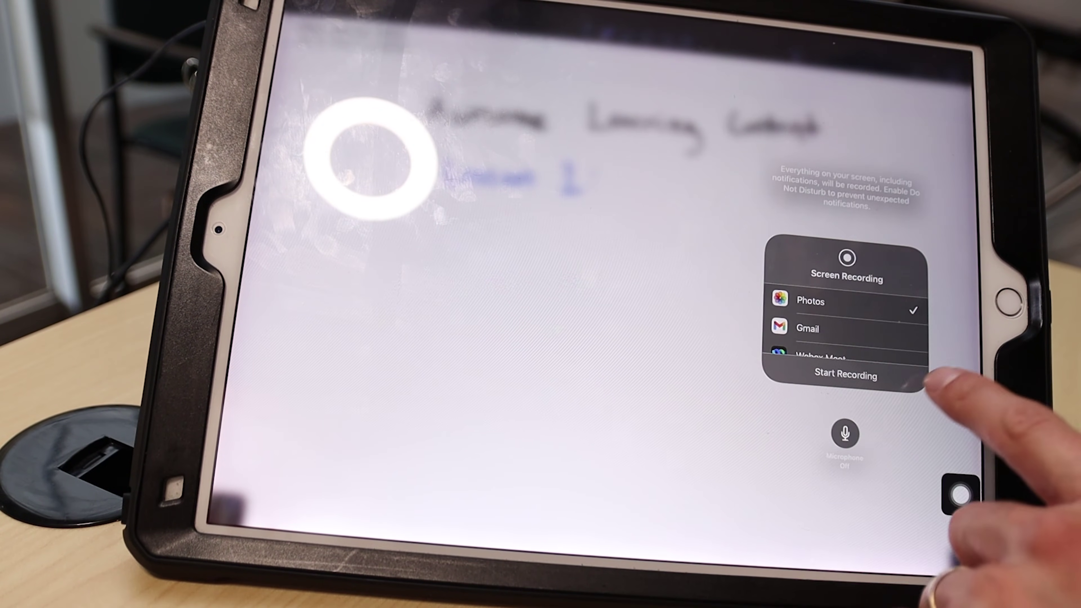
pyautogui.click(845, 434)
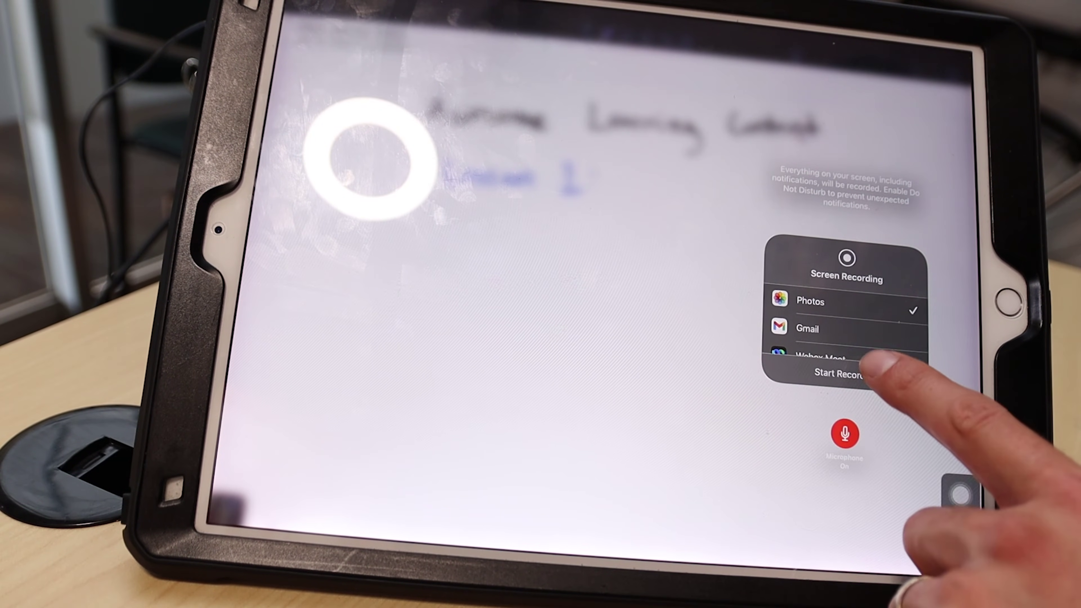
pyautogui.click(855, 375)
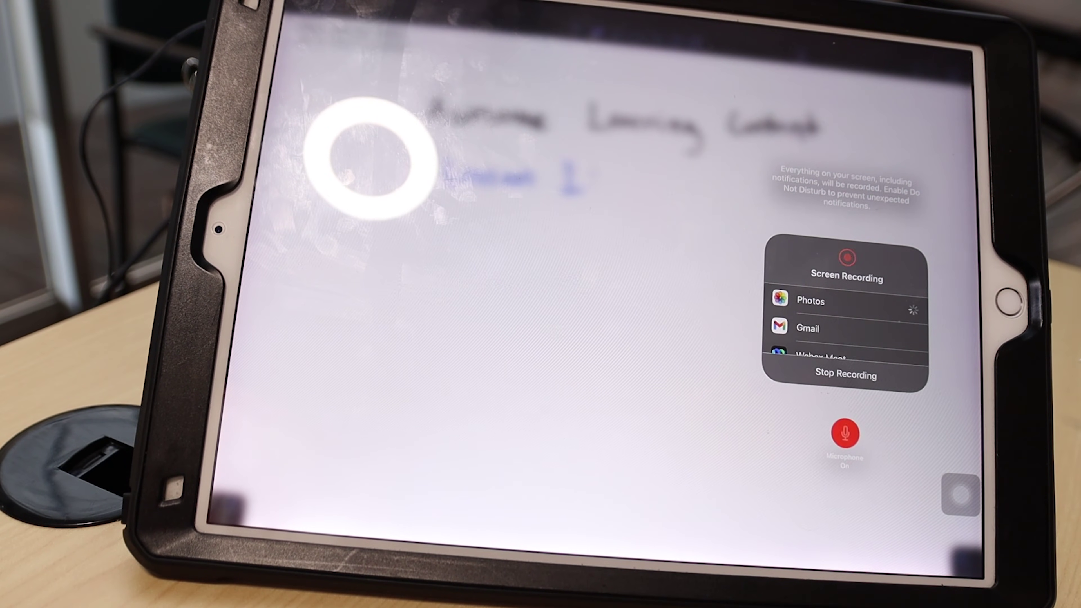
pyautogui.click(683, 369)
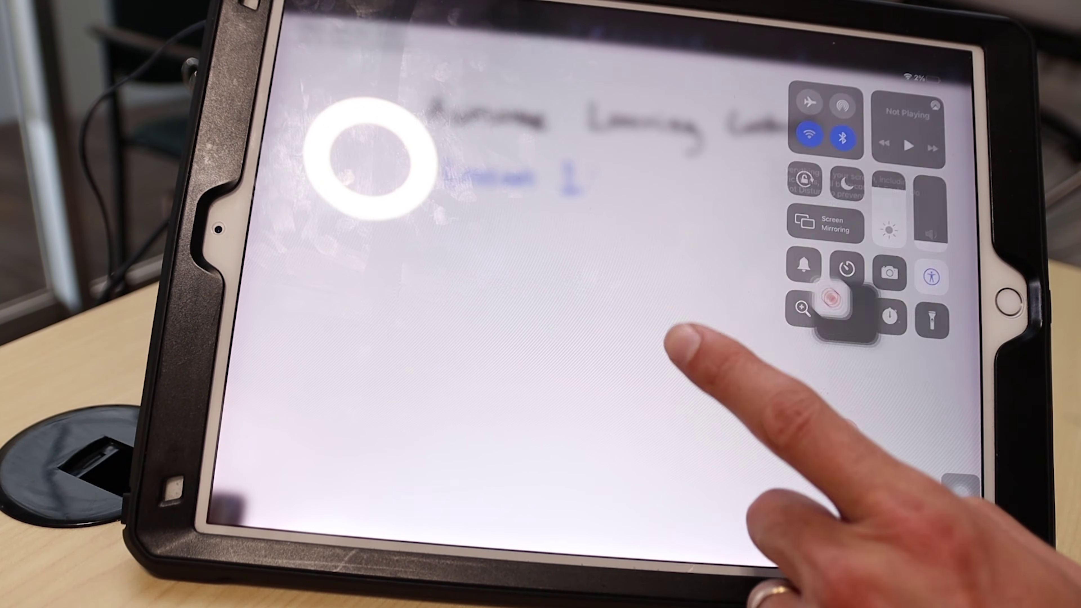
pyautogui.click(719, 371)
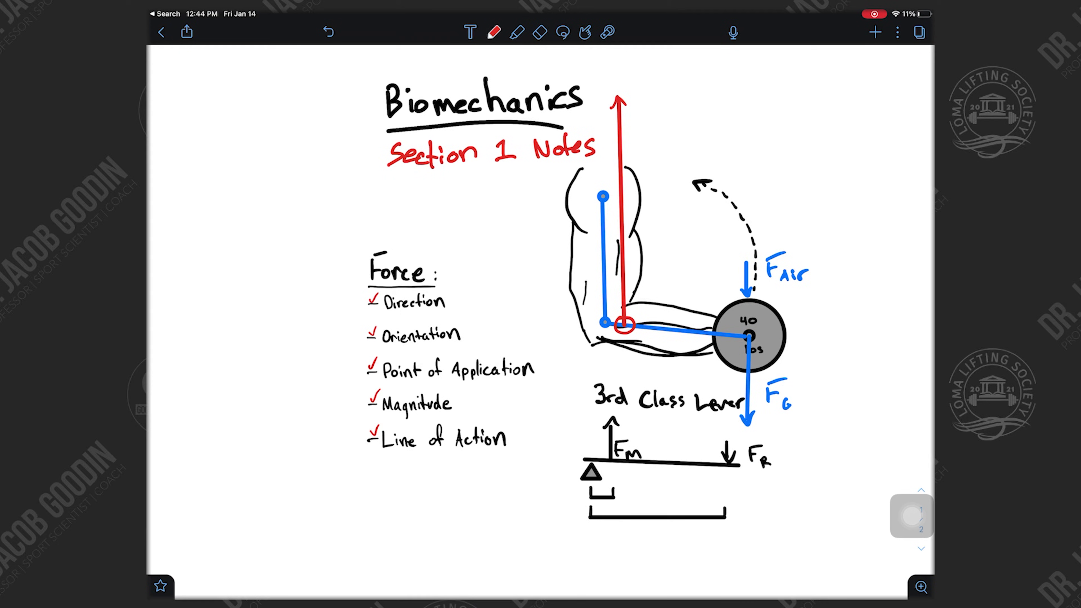
# Set the pen to the pinkish-red colour from the second page of the colour palette
pyautogui.click(494, 32)
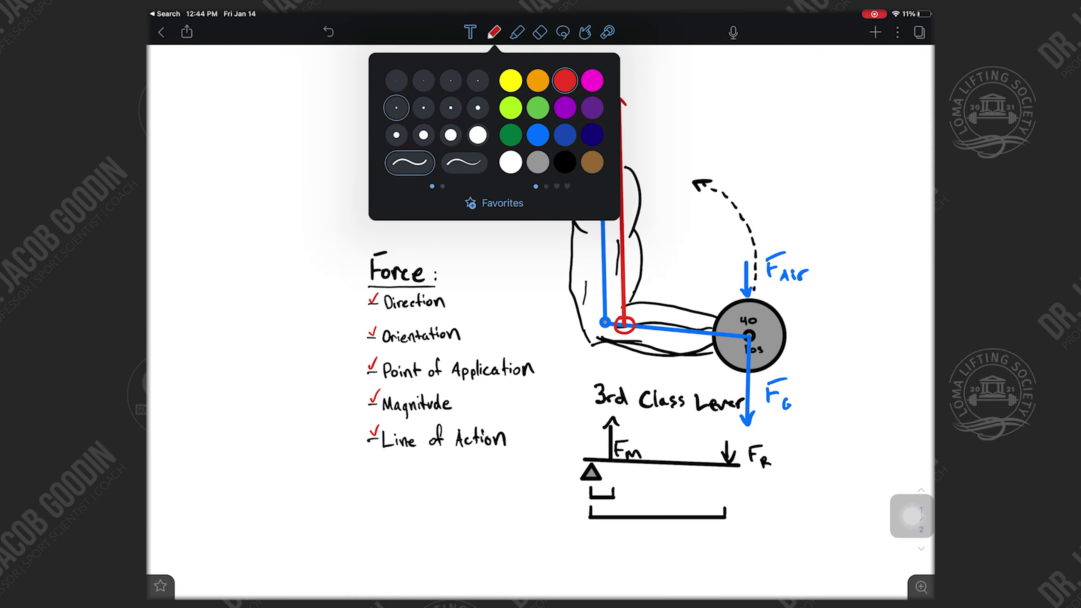
pyautogui.moveTo(587, 128); pyautogui.dragTo(518, 128)
pyautogui.moveTo(587, 128); pyautogui.dragTo(517, 128)
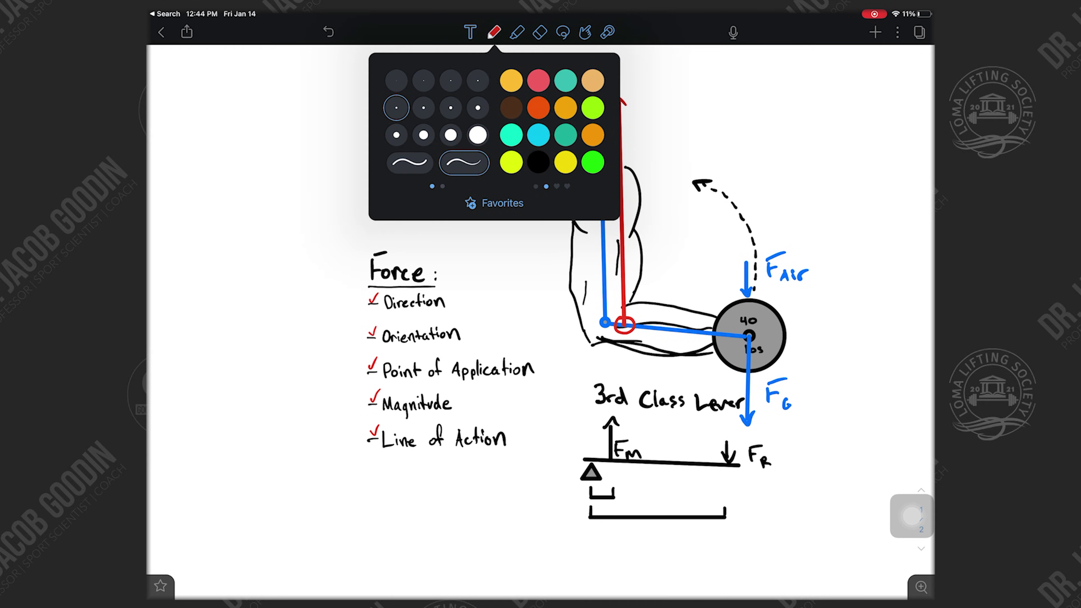
pyautogui.click(538, 81)
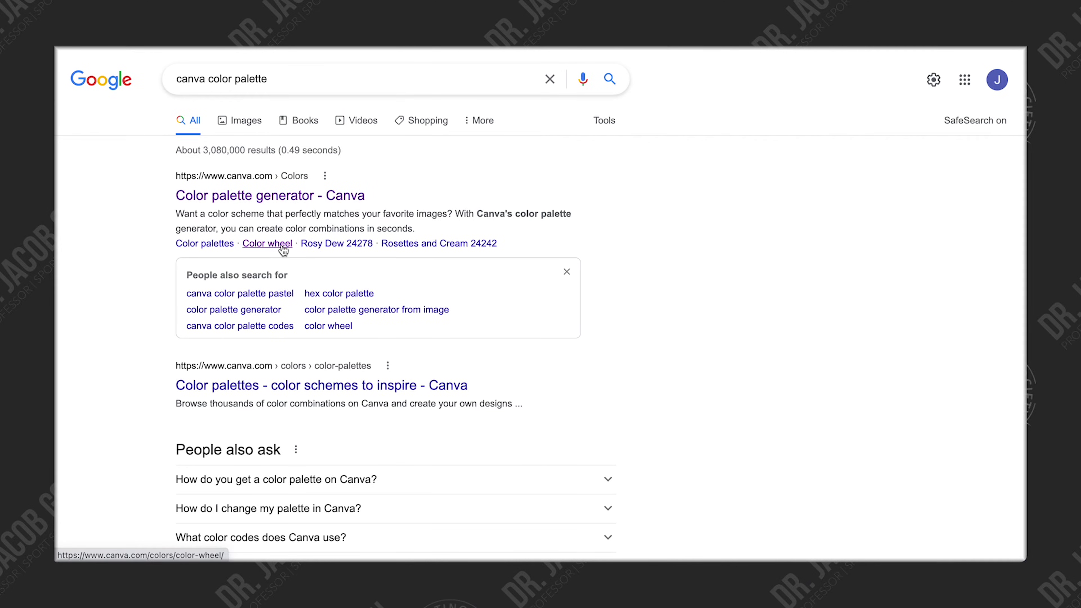
# Open Canva's Color wheel page from the search results and pick colour #cc3381 for the Complementary combination
pyautogui.click(283, 244)
pyautogui.scroll(-1, 511, 307)
pyautogui.scroll(-1, 510, 303)
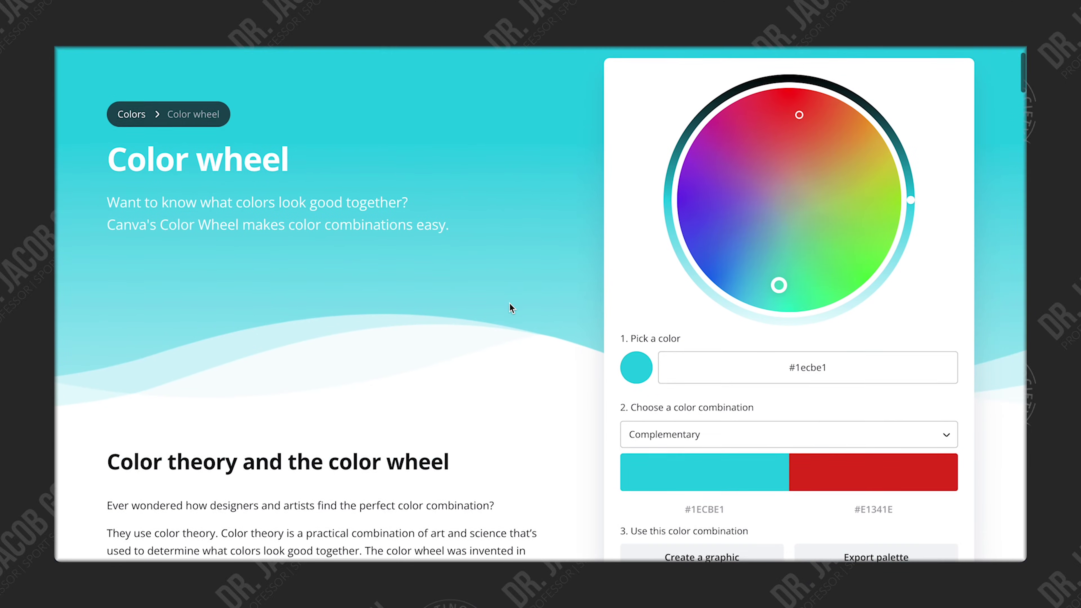
pyautogui.moveTo(782, 281); pyautogui.dragTo(755, 143)
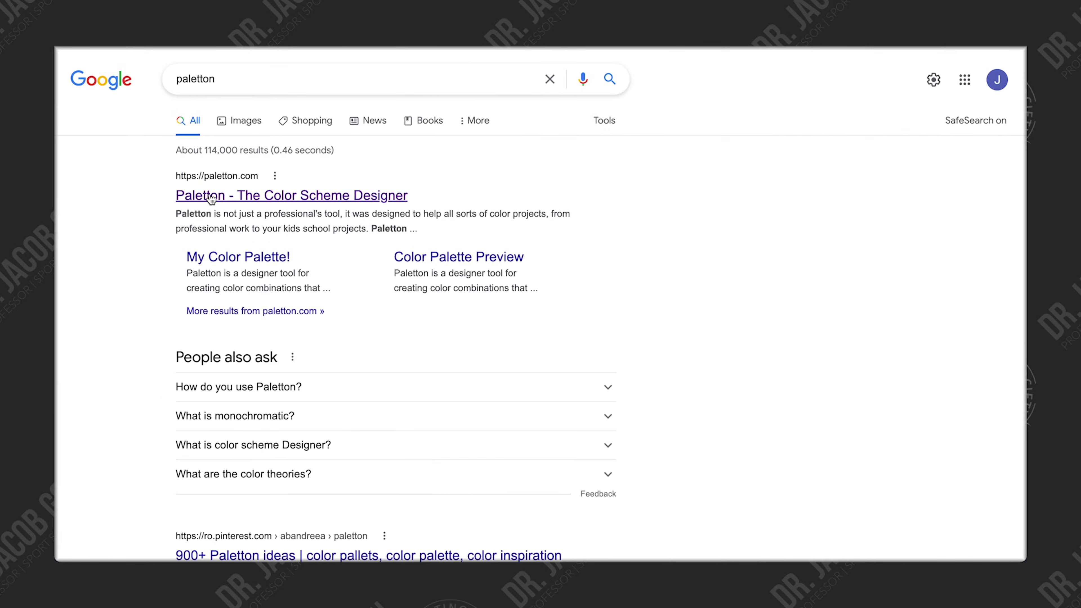
# Open paletton.com, shift the base hue around the colour wheel, and try the third colour scheme type with another hue
pyautogui.click(211, 197)
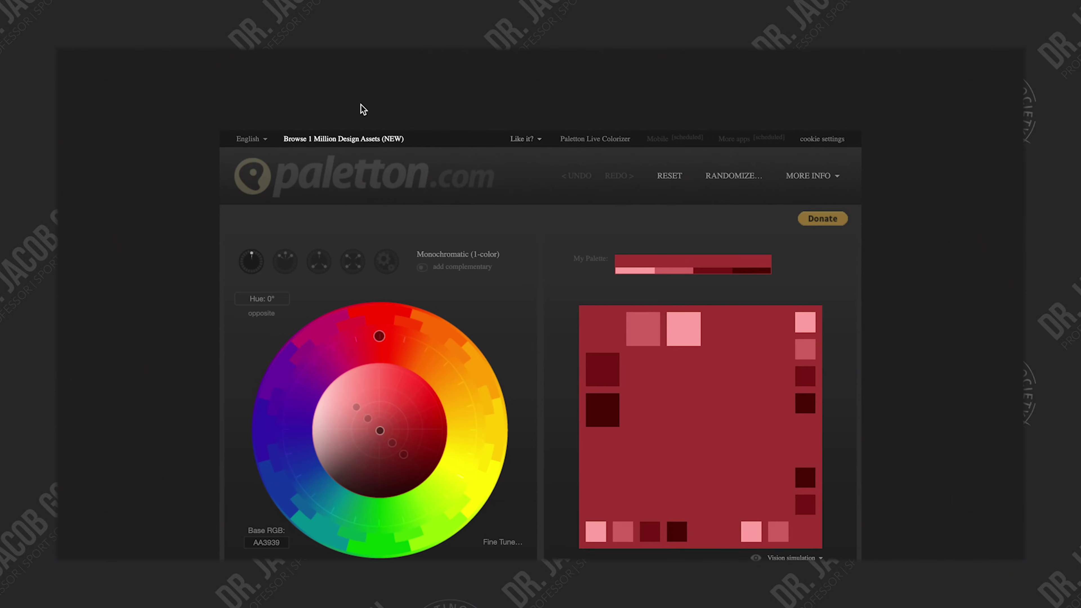
pyautogui.scroll(-3, 495, 375)
pyautogui.moveTo(379, 241); pyautogui.dragTo(446, 283)
pyautogui.moveTo(367, 324)
pyautogui.mouseDown()
pyautogui.moveTo(374, 310)
pyautogui.moveTo(377, 322)
pyautogui.moveTo(362, 313)
pyautogui.mouseUp()
pyautogui.click(322, 171)
pyautogui.moveTo(452, 275); pyautogui.dragTo(457, 379)
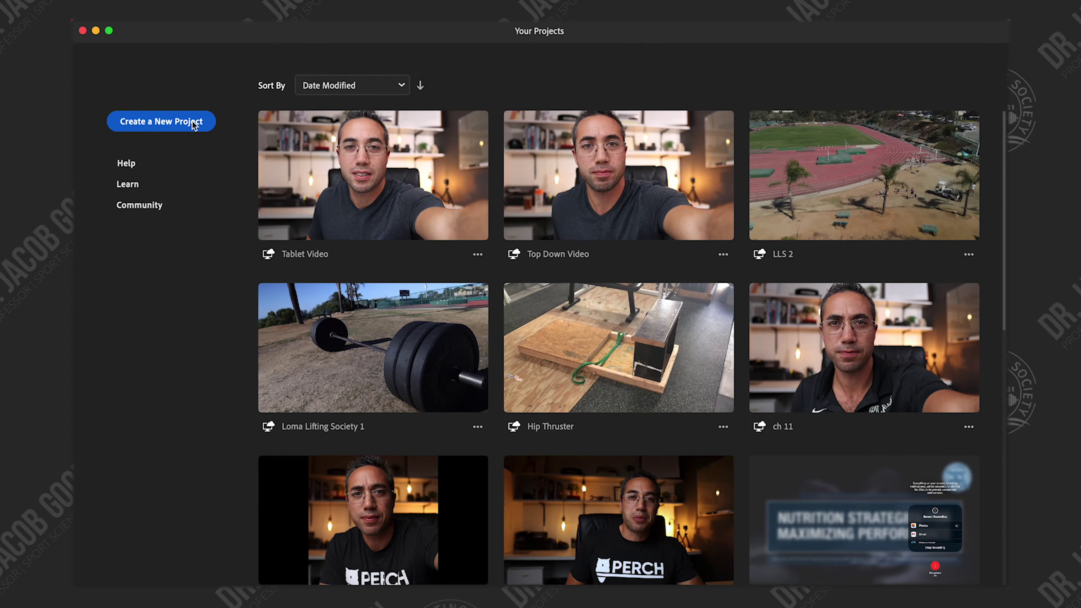
# Create a Premiere Rush project named Tablet Example Video from the Tablet Screencapture and Tablet Video Face Capture clips
pyautogui.click(187, 121)
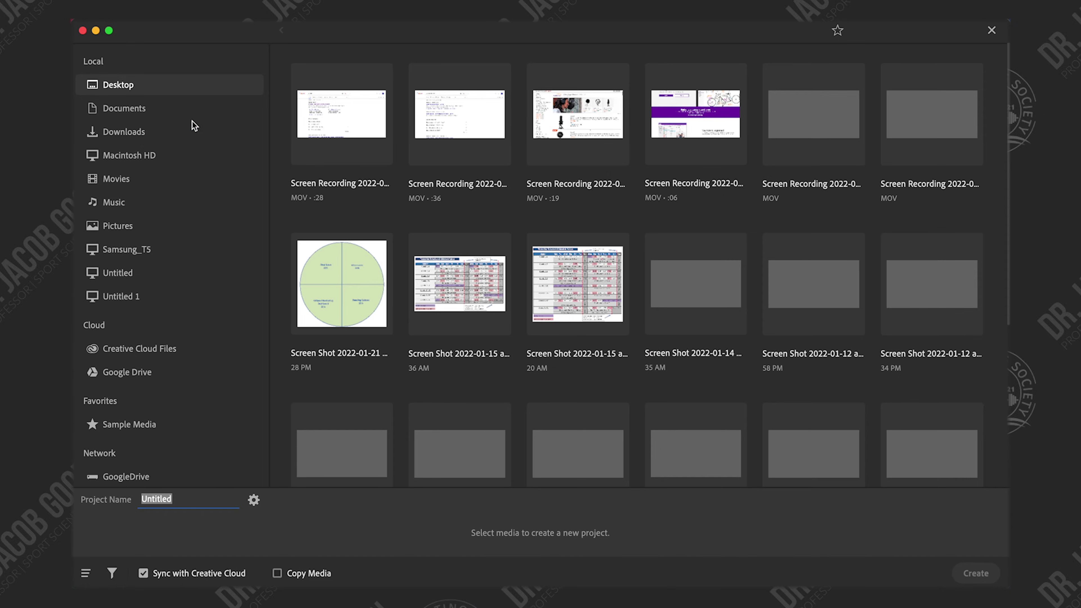
pyautogui.write('Tablet Example Video')
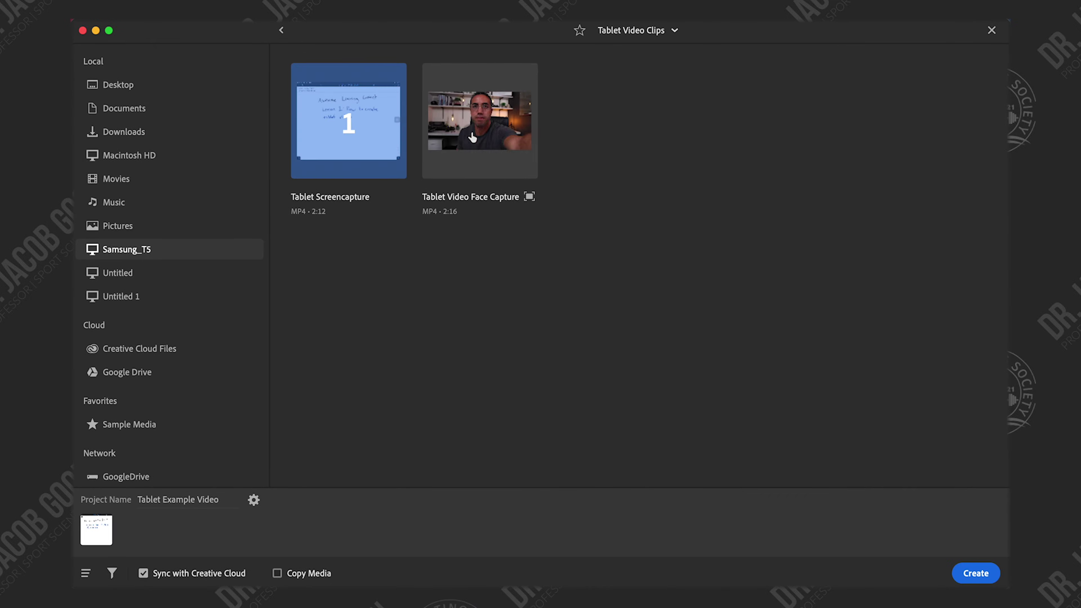
pyautogui.click(480, 121)
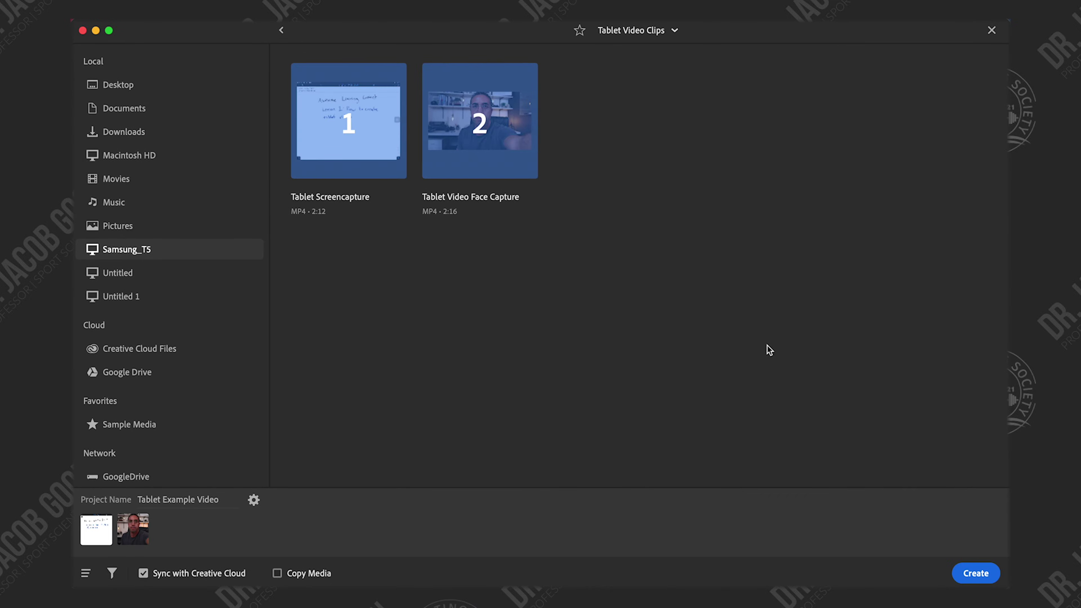
pyautogui.click(977, 573)
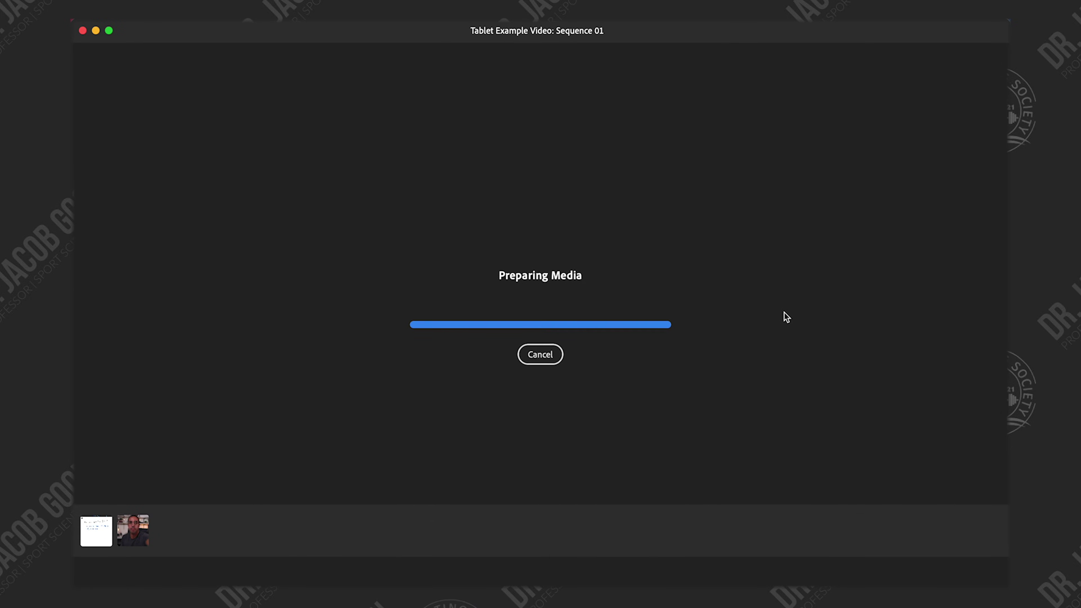
# Show the timeline's track controls and stack the screen capture clip on a track above the face capture clip
pyautogui.click(86, 548)
pyautogui.click(87, 573)
pyautogui.click(633, 462)
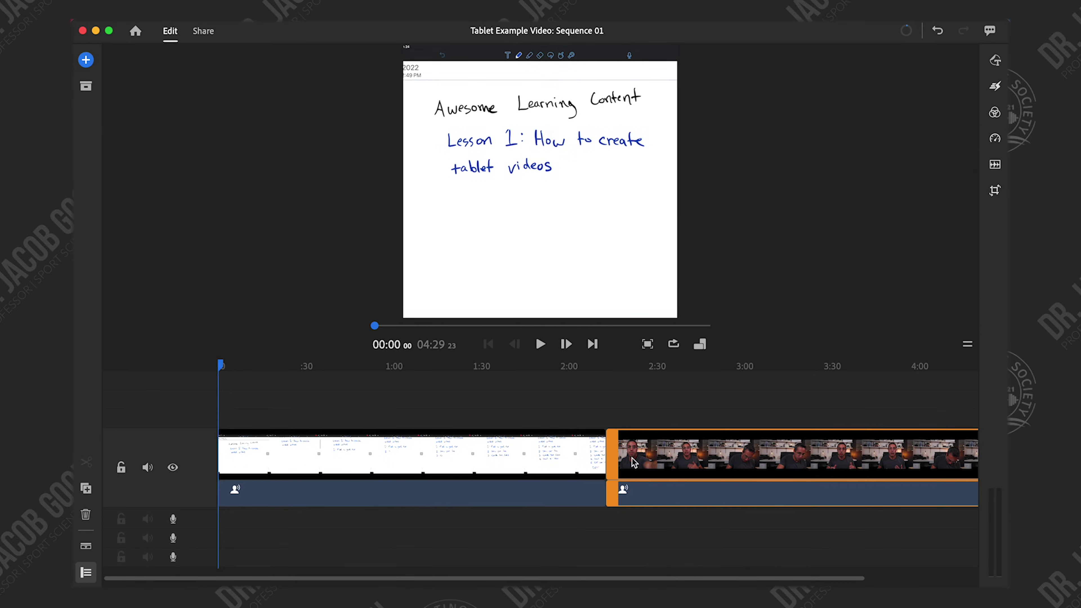
pyautogui.moveTo(522, 466); pyautogui.dragTo(517, 424)
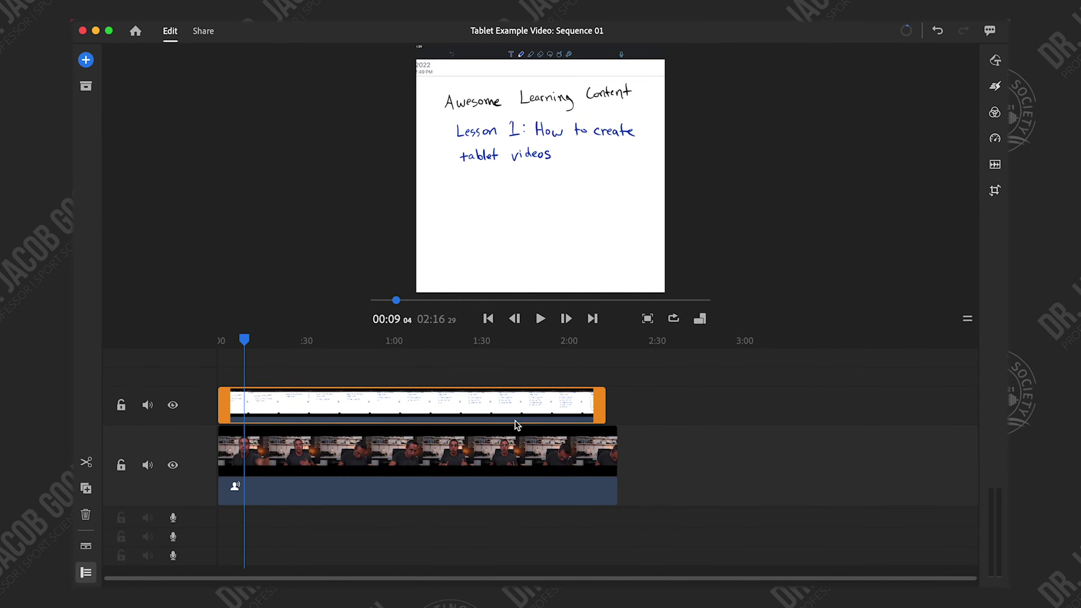
# Sync the screen capture clip with the face capture clip by lining up their audio waveform peaks, leaving the upper track visible
pyautogui.click(232, 451)
pyautogui.scroll(10, 234, 451)
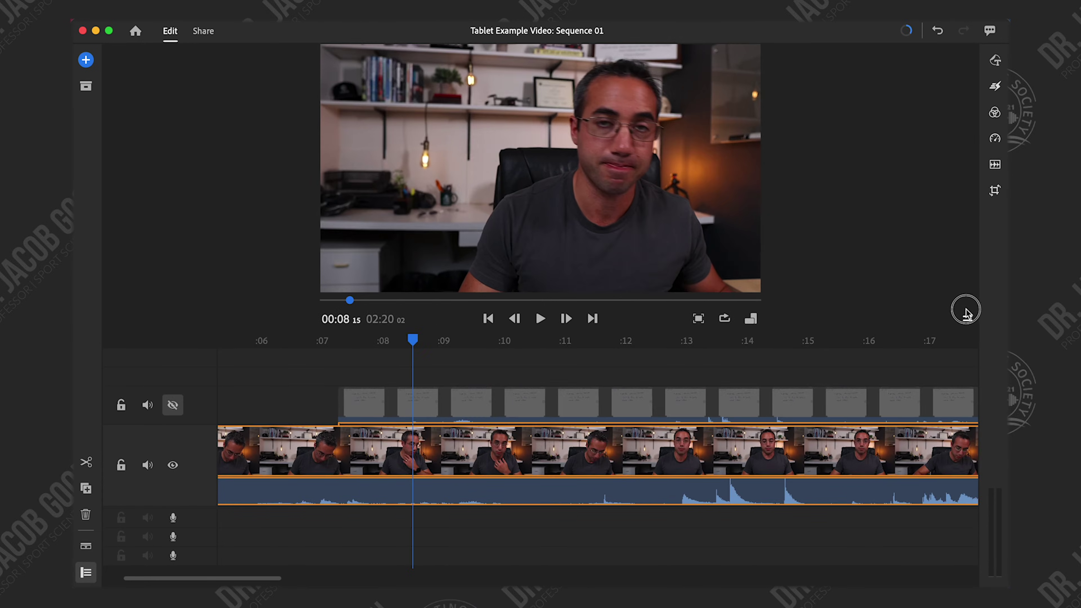
pyautogui.moveTo(967, 313); pyautogui.dragTo(955, 225)
pyautogui.hscroll(4, 716, 339)
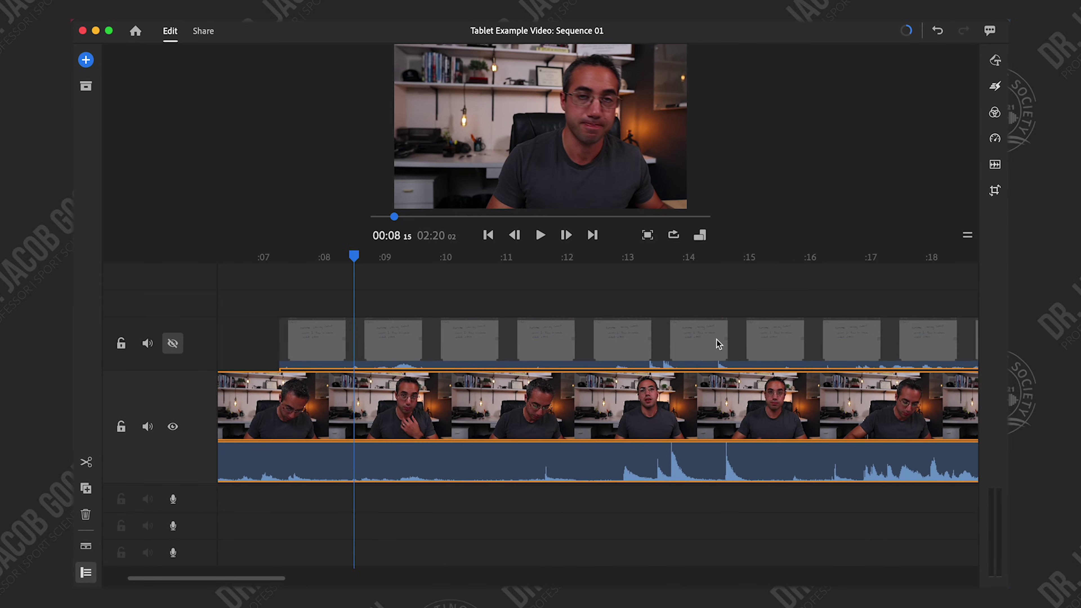
pyautogui.click(580, 452)
pyautogui.moveTo(581, 264)
pyautogui.mouseDown()
pyautogui.moveTo(621, 262)
pyautogui.moveTo(587, 261)
pyautogui.mouseUp()
pyautogui.moveTo(546, 337); pyautogui.dragTo(554, 338)
pyautogui.click(588, 460)
pyautogui.click(173, 343)
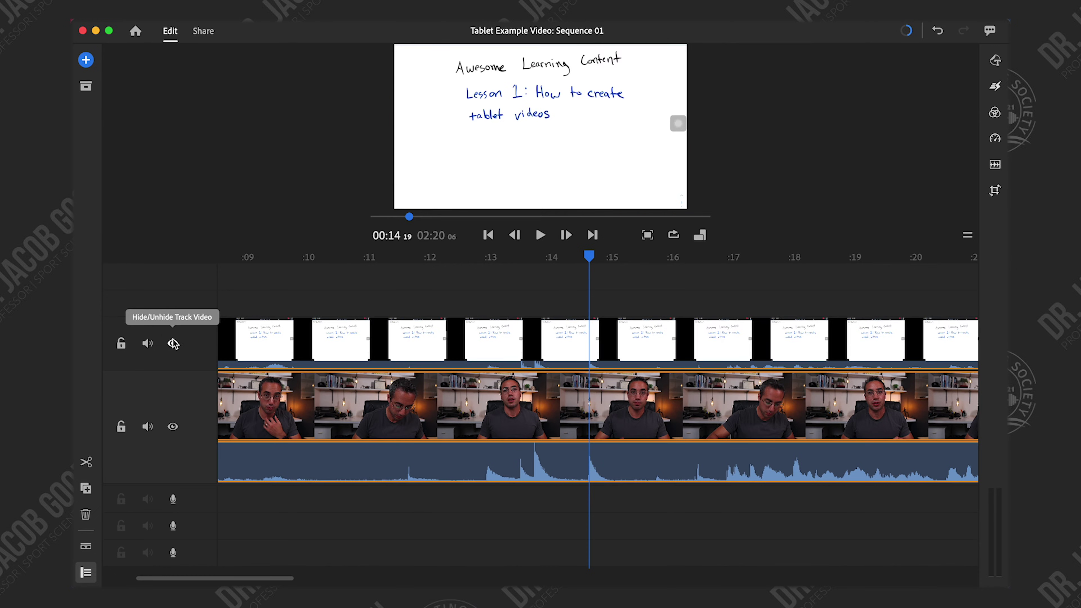
# Play the stacked clips from about 14 s to check their audio sync
pyautogui.press('space')
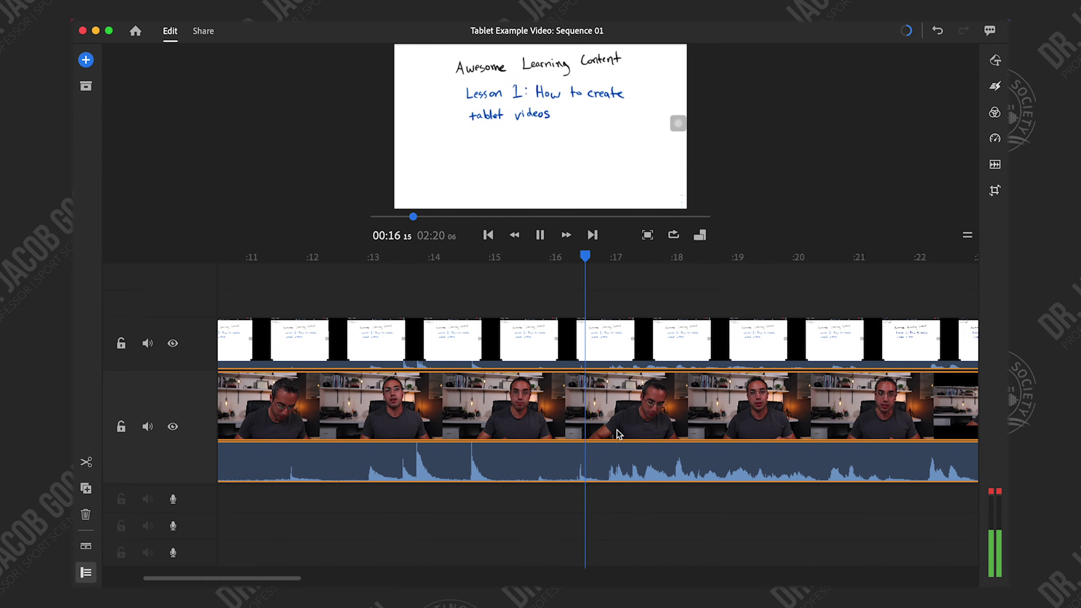
pyautogui.click(173, 343)
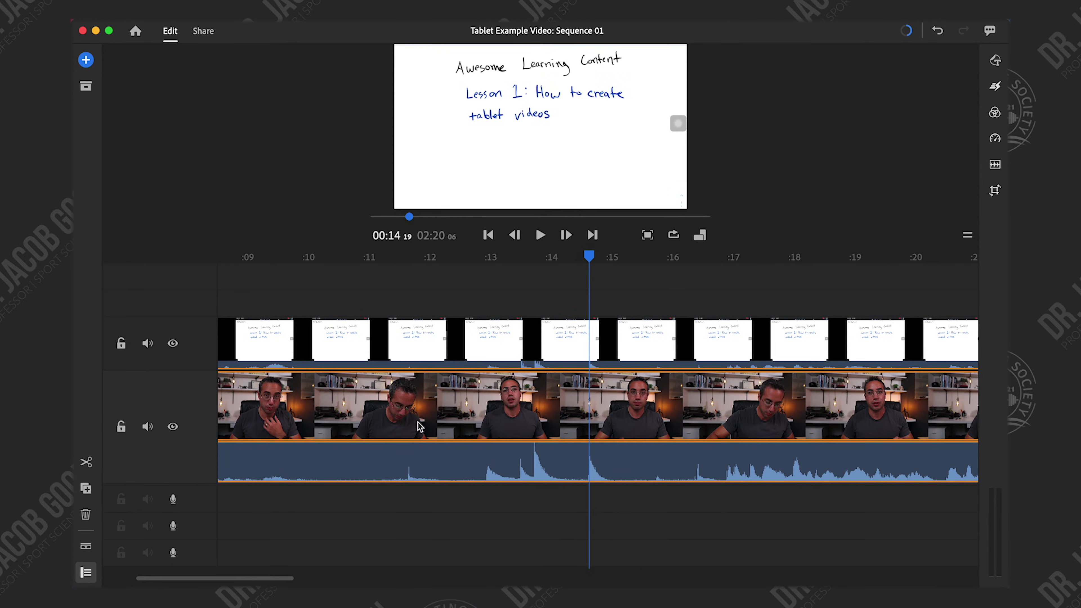
pyautogui.press('space')
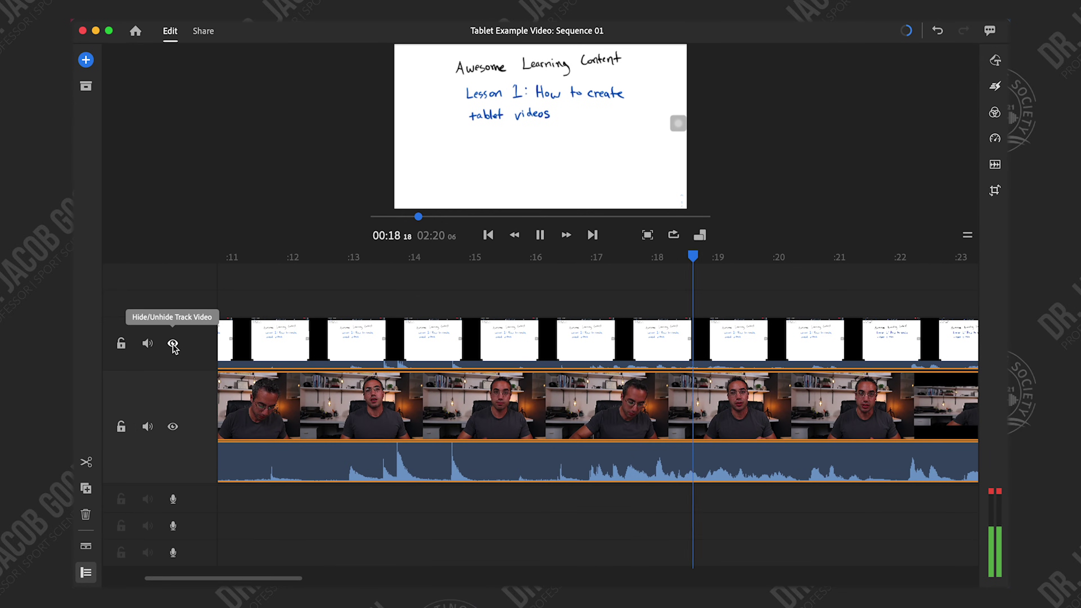
pyautogui.press('space')
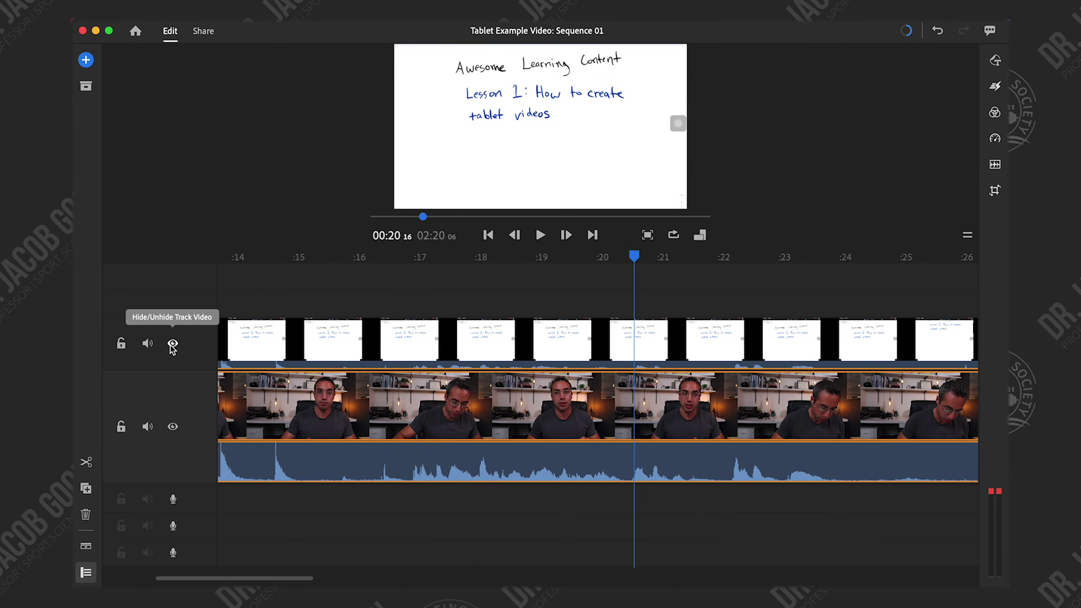
# Hide the screen capture track and play the face footage from about 16 s to locate where the lesson starts
pyautogui.click(172, 344)
pyautogui.click(397, 427)
pyautogui.hscroll(-5, 397, 427)
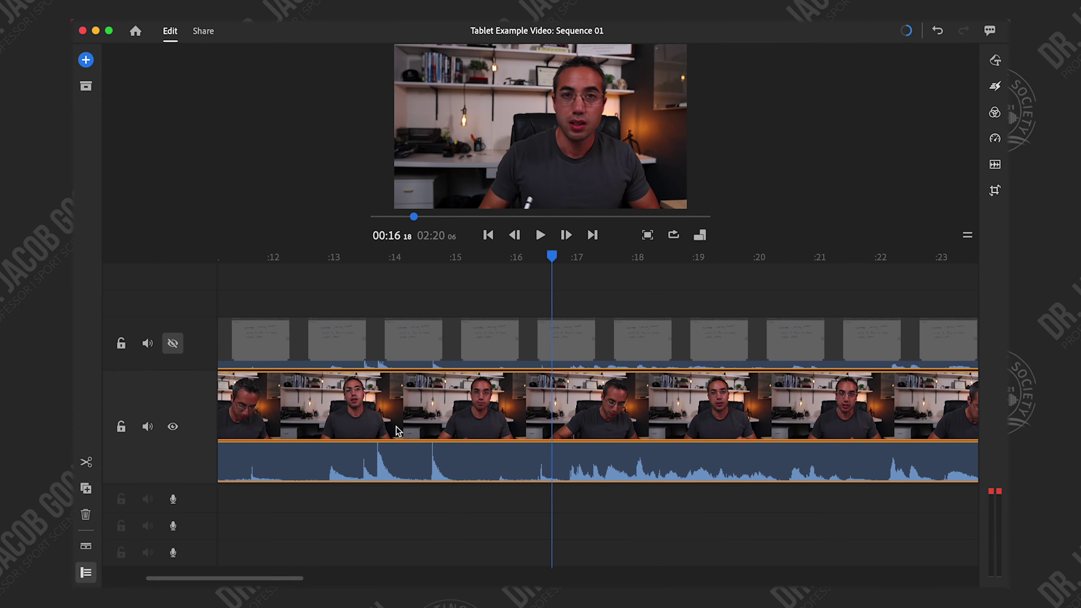
pyautogui.click(584, 459)
pyautogui.press('space')
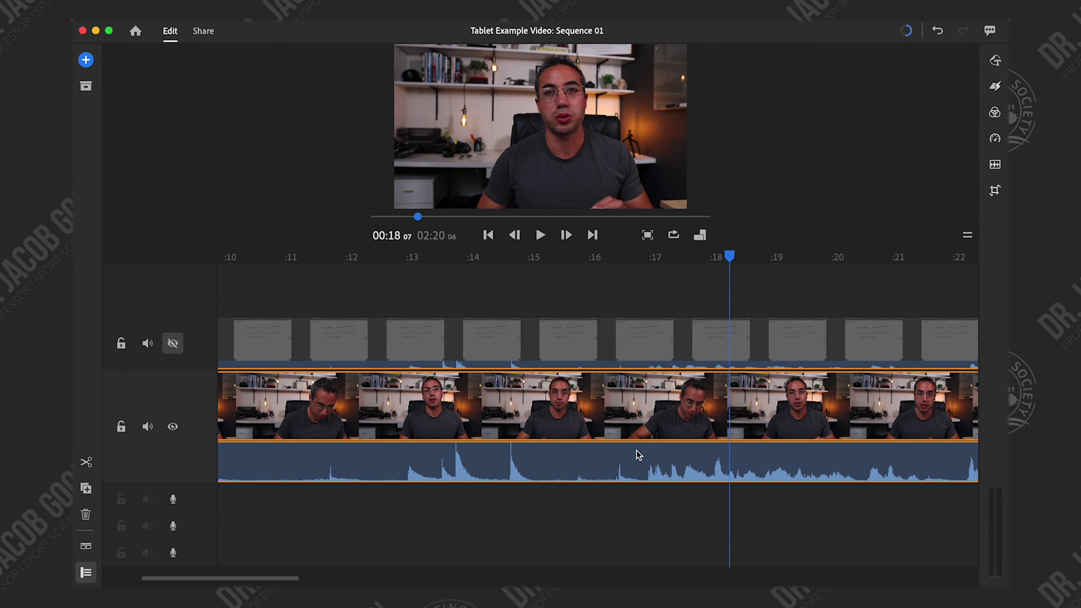
# Split both clips at about 16.6 s and delete the portions before the cut on both tracks
pyautogui.click(632, 442)
pyautogui.press('super+k')
pyautogui.click(577, 349)
pyautogui.press('Delete')
pyautogui.click(570, 440)
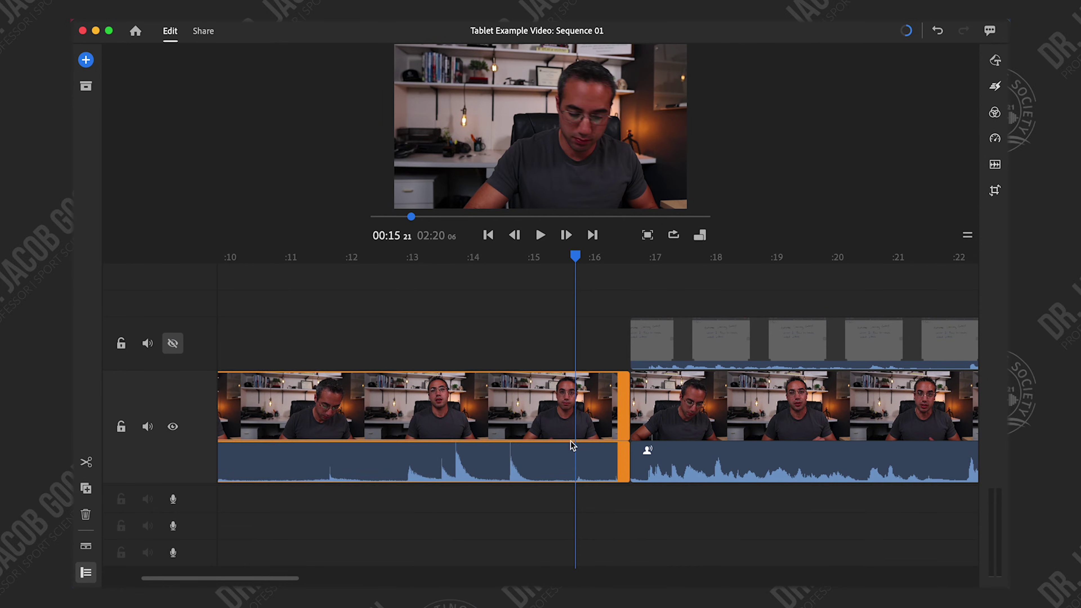
pyautogui.press('Delete')
# Play the opening, split the screen capture clip at about 5 s, and delete its part before the cut
pyautogui.press('space')
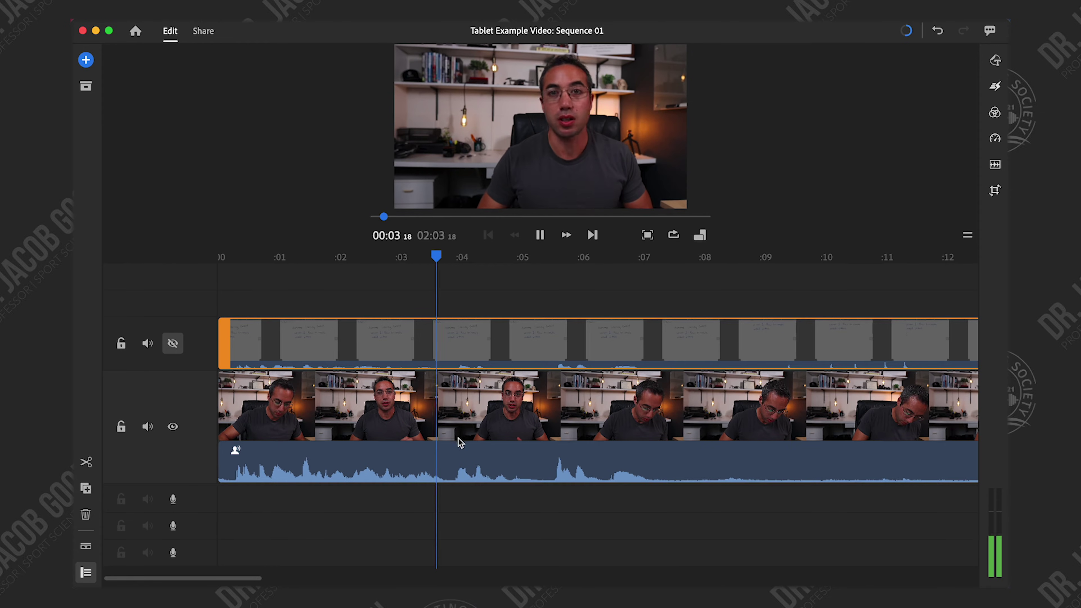
pyautogui.press('space')
pyautogui.hscroll(1, 496, 455)
pyautogui.click(486, 359)
pyautogui.press('super+k')
pyautogui.click(434, 350)
pyautogui.press('Delete')
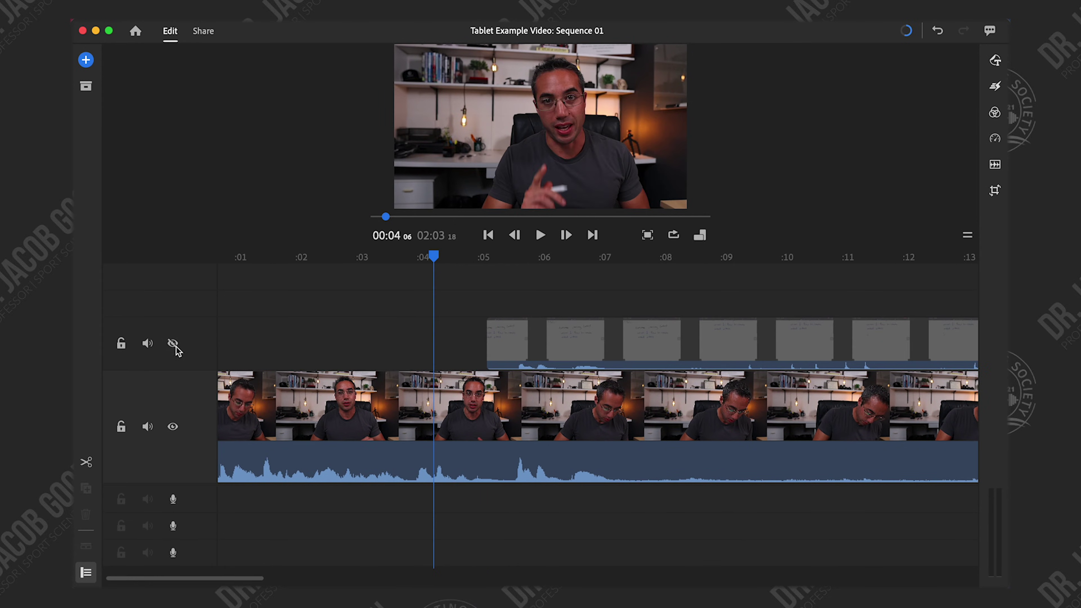
# Unhide the screen capture track and cut out its section from about 20.7 s to about 28.7 s
pyautogui.click(172, 343)
pyautogui.press('space')
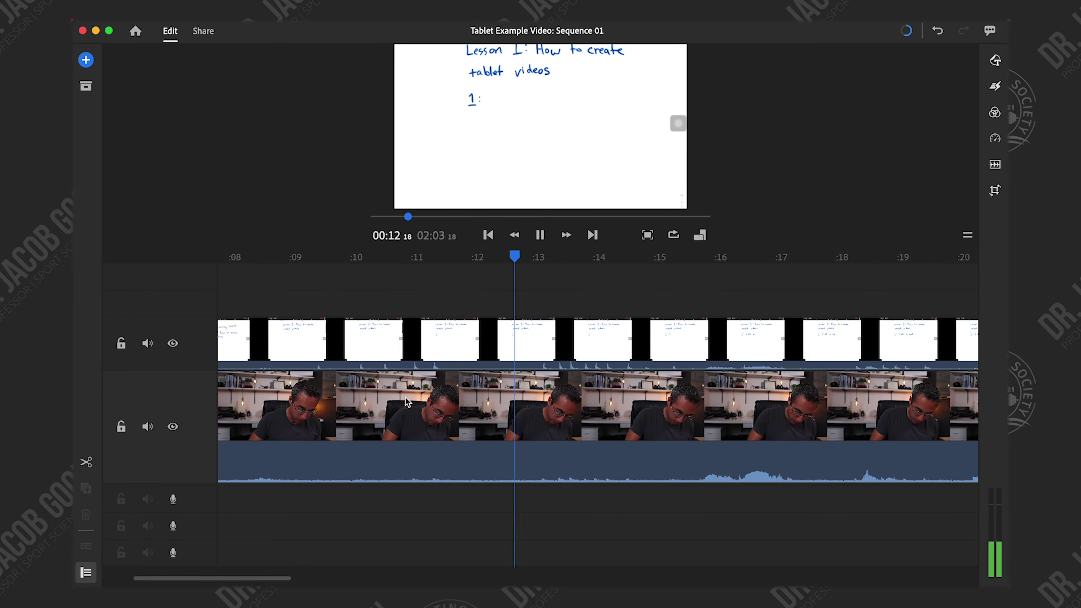
pyautogui.press('space')
pyautogui.click(455, 343)
pyautogui.press('super+k')
pyautogui.hscroll(5, 594, 384)
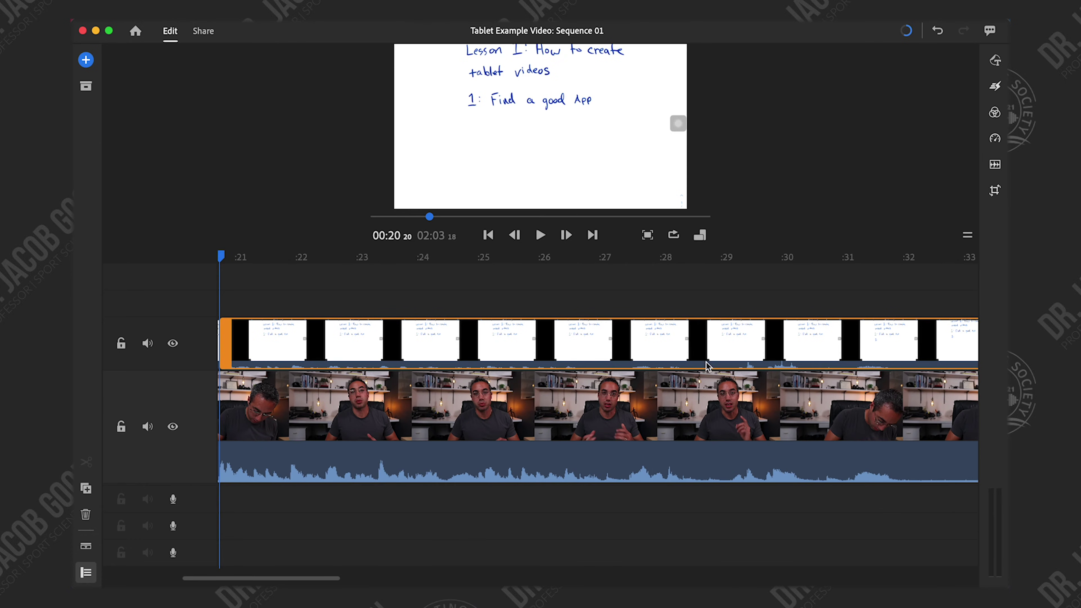
pyautogui.press('super+k')
pyautogui.click(637, 350)
pyautogui.press('Delete')
# Play back the face-only section and the following screen capture to locate the slow writing stretch after about 32 s
pyautogui.hscroll(-4, 612, 353)
pyautogui.click(357, 338)
pyautogui.press('space')
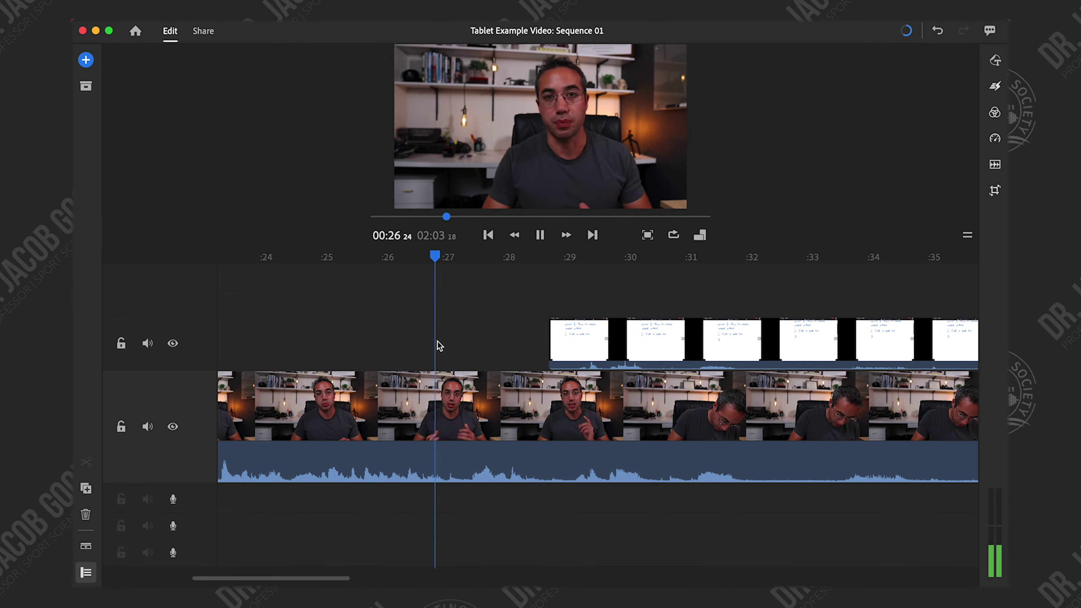
pyautogui.press('space')
pyautogui.scroll(-5, 510, 357)
pyautogui.press('space')
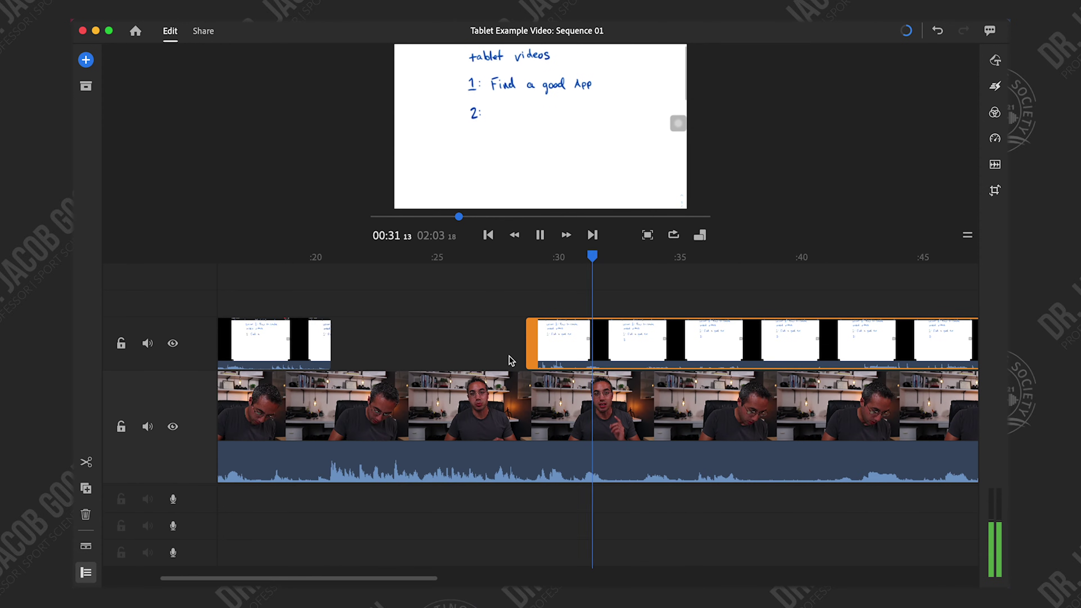
pyautogui.hscroll(3, 547, 373)
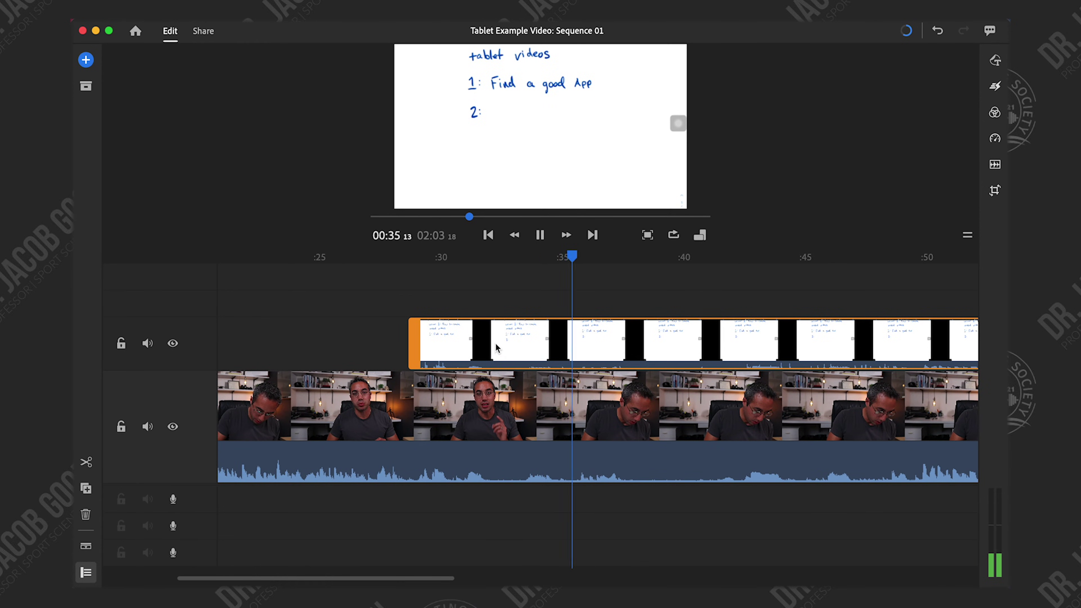
pyautogui.hscroll(3, 499, 349)
pyautogui.press('space')
# Split both the screen capture and face capture clips at 00:32 11 and again at about 42 s
pyautogui.click(420, 351)
pyautogui.press('super+k')
pyautogui.click(421, 425)
pyautogui.press('super+k')
pyautogui.moveTo(422, 261); pyautogui.dragTo(659, 233)
pyautogui.press('super+k')
pyautogui.click(656, 346)
pyautogui.press('super+k')
# Delete the middle sections between the two cuts from the screen capture and face capture tracks
pyautogui.click(588, 345)
pyautogui.press('BackSpace')
pyautogui.click(573, 435)
pyautogui.press('BackSpace')
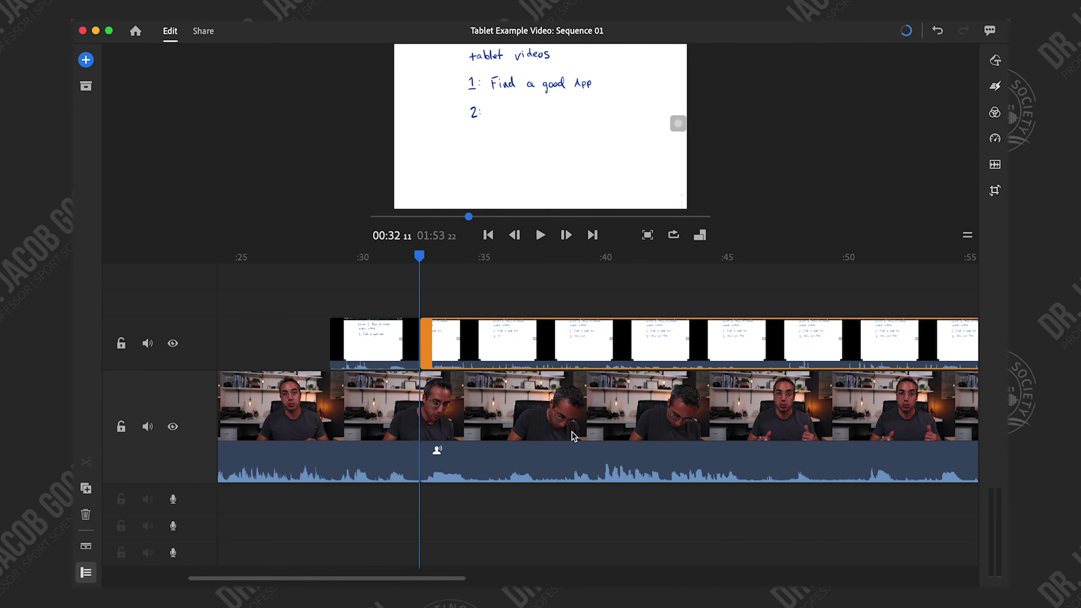
# Play back the footage across the cut at about 32 s to check the join
pyautogui.click(394, 402)
pyautogui.press('space')
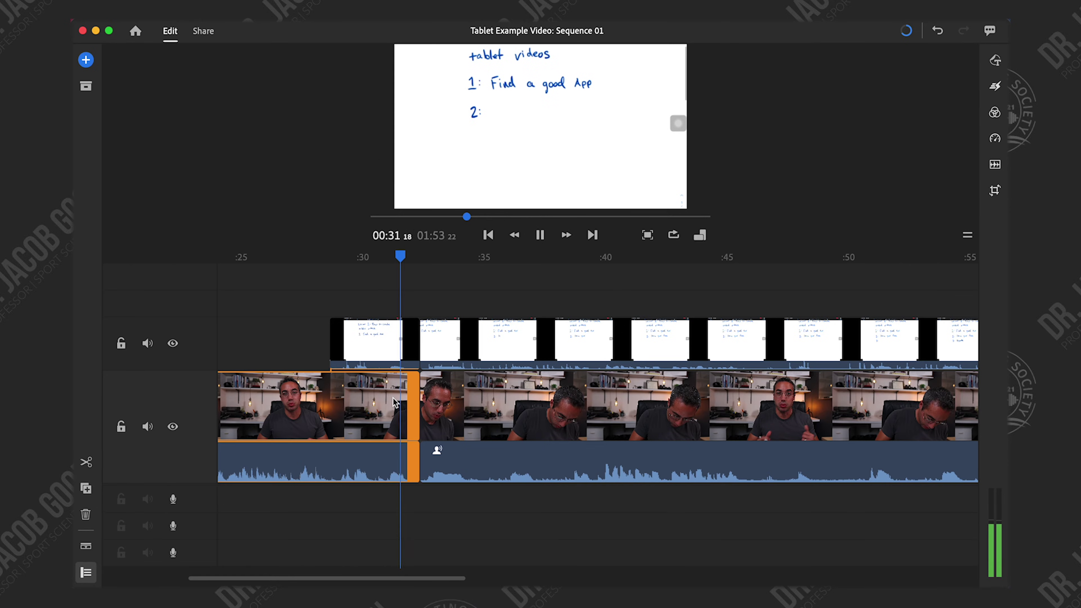
pyautogui.hscroll(2, 419, 424)
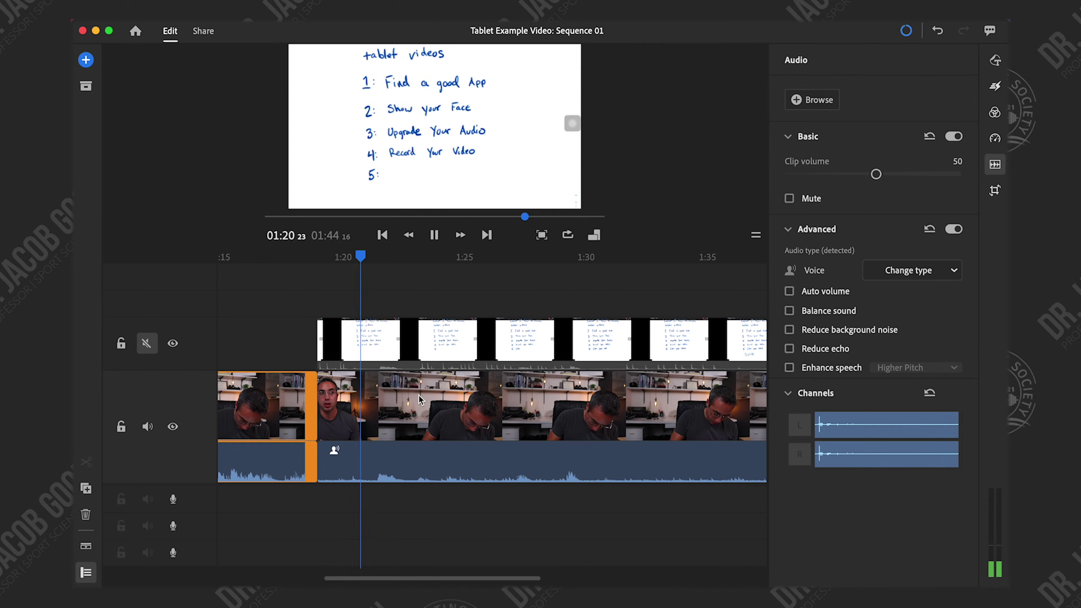
pyautogui.press('space')
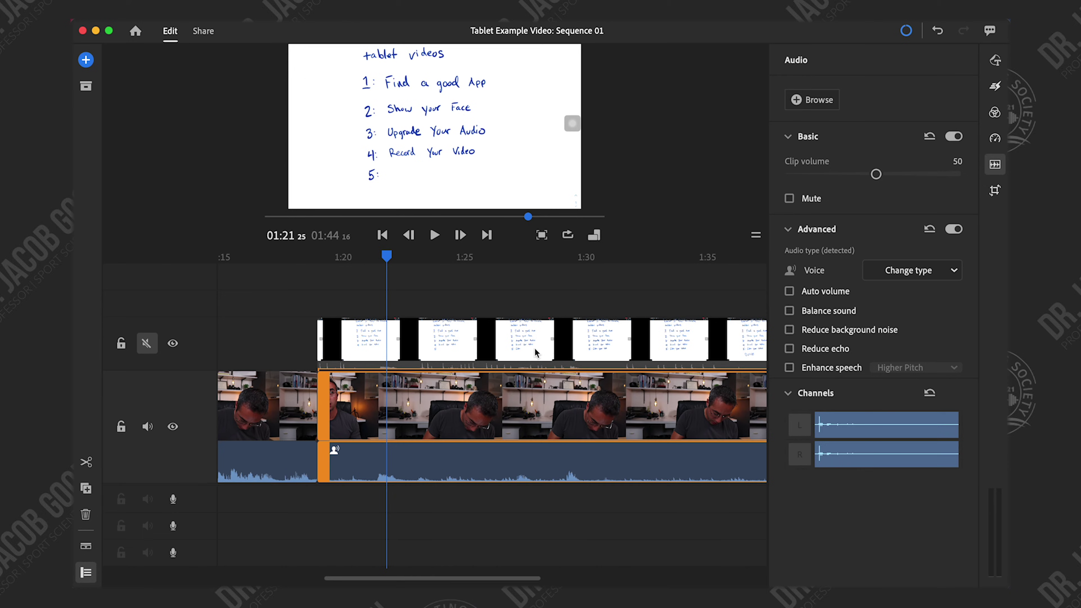
# Swap the last section's clips so the face capture sits on the track above the screen capture
pyautogui.moveTo(343, 390); pyautogui.dragTo(343, 390)
pyautogui.scroll(-5, 439, 400)
pyautogui.moveTo(523, 397); pyautogui.dragTo(439, 350)
pyautogui.press('=')
pyautogui.press('=')
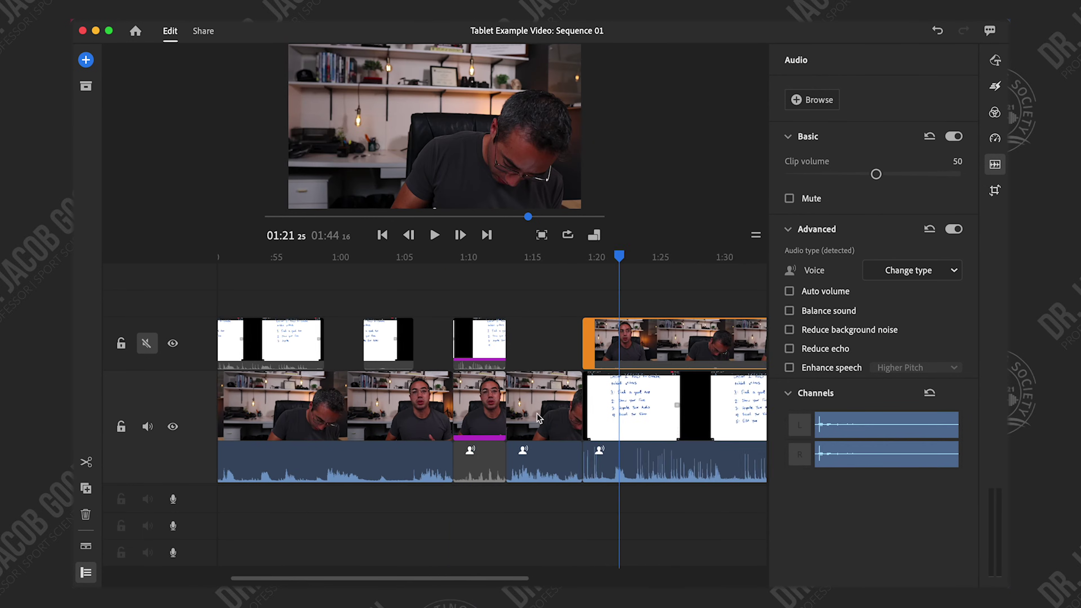
# Shrink the final face clip into a picture-in-picture in the frame's lower-right corner and play the section
pyautogui.hscroll(5, 537, 415)
pyautogui.click(436, 159)
pyautogui.moveTo(582, 44); pyautogui.dragTo(539, 171)
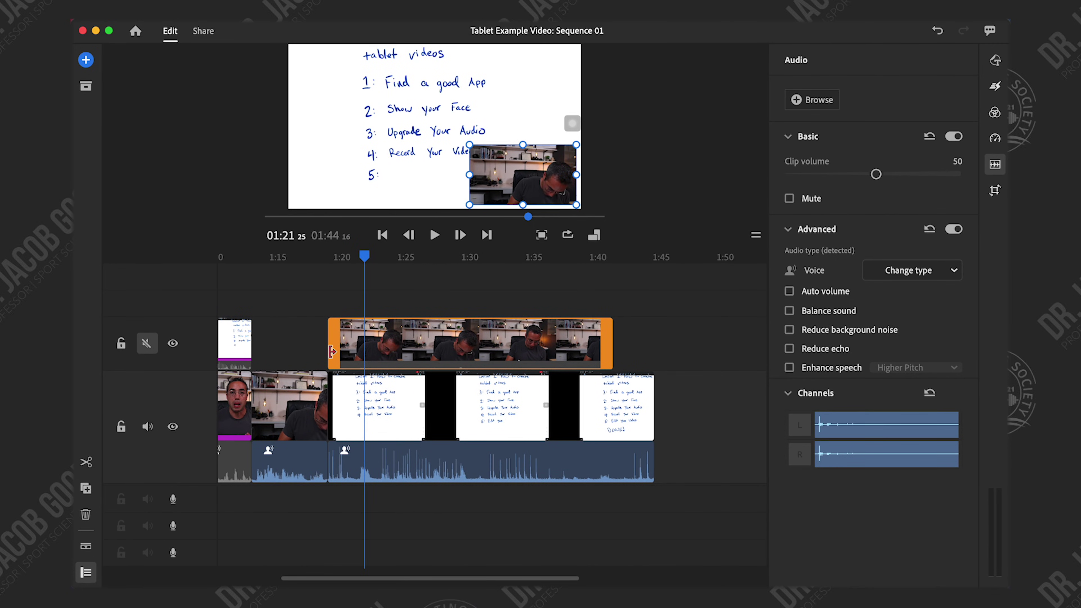
pyautogui.press('space')
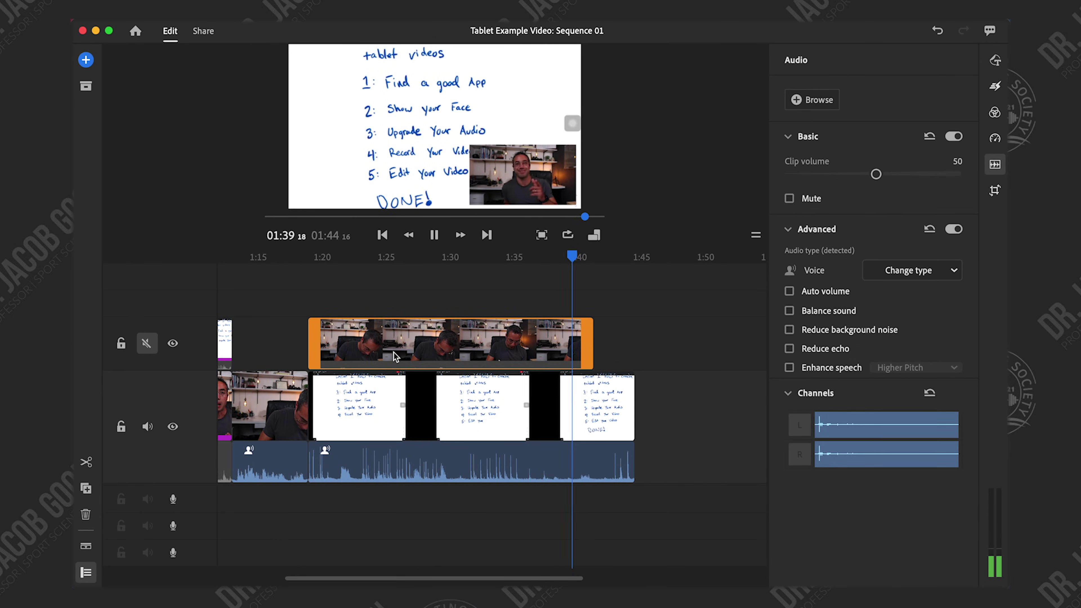
# Make the picture-in-picture face clip smaller, place it in the frame's upper-right area, and replay the section
pyautogui.click(558, 257)
pyautogui.moveTo(523, 179); pyautogui.dragTo(524, 82)
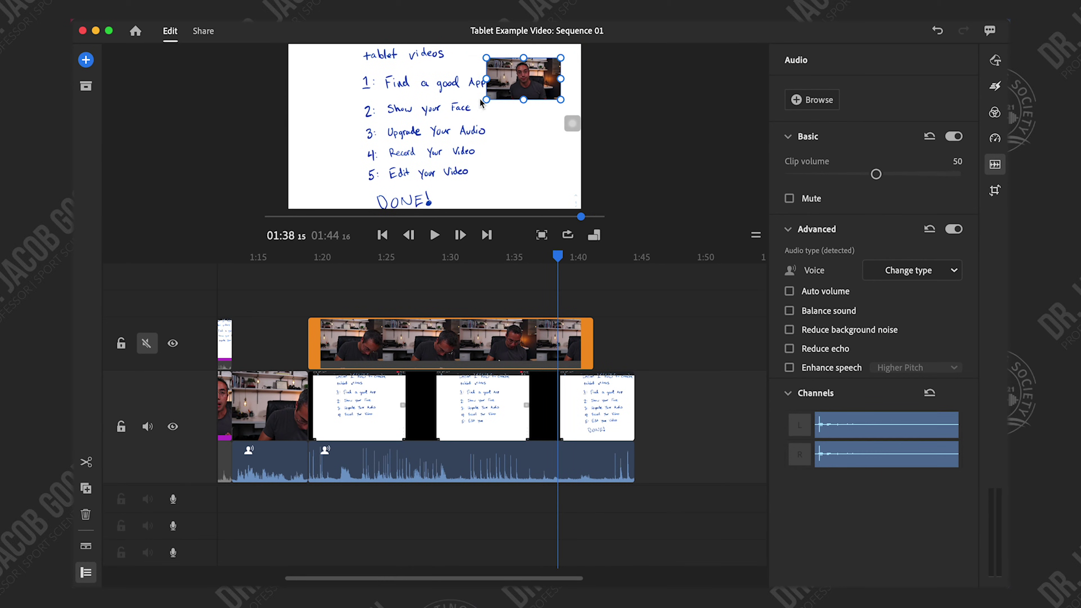
pyautogui.click(380, 257)
pyautogui.press('space')
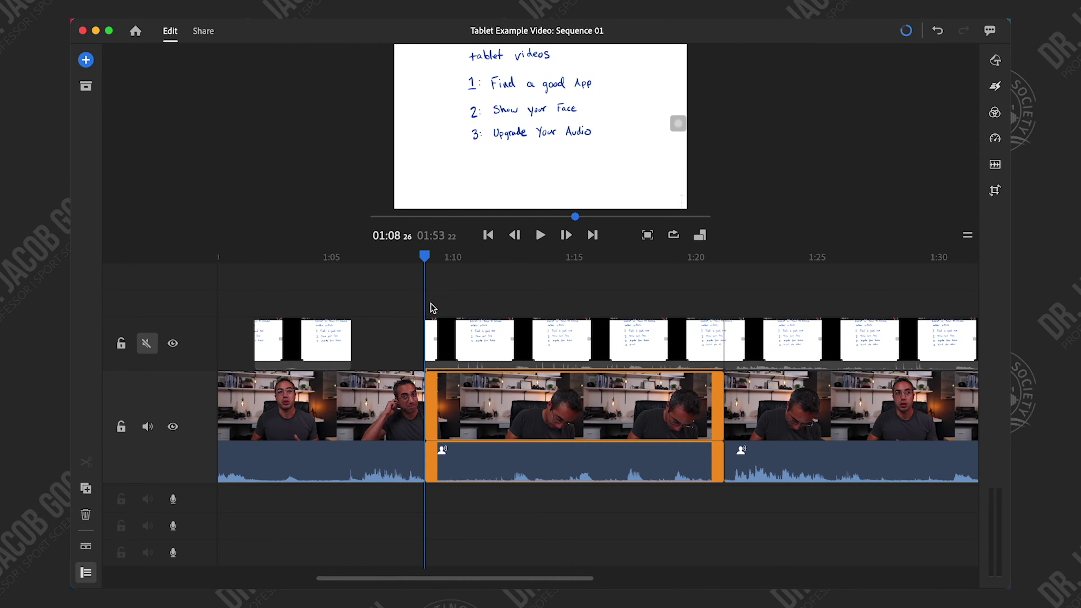
# Set the range speed of the screen capture and face capture clips starting at about 1:09 to 300%
pyautogui.click(996, 139)
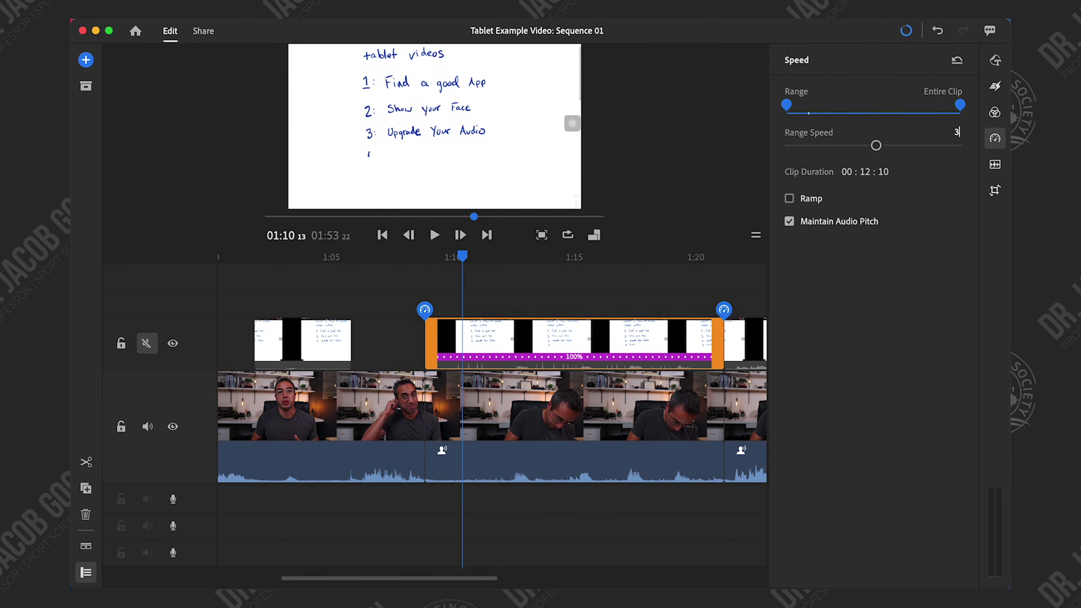
pyautogui.write('300')
pyautogui.press('Return')
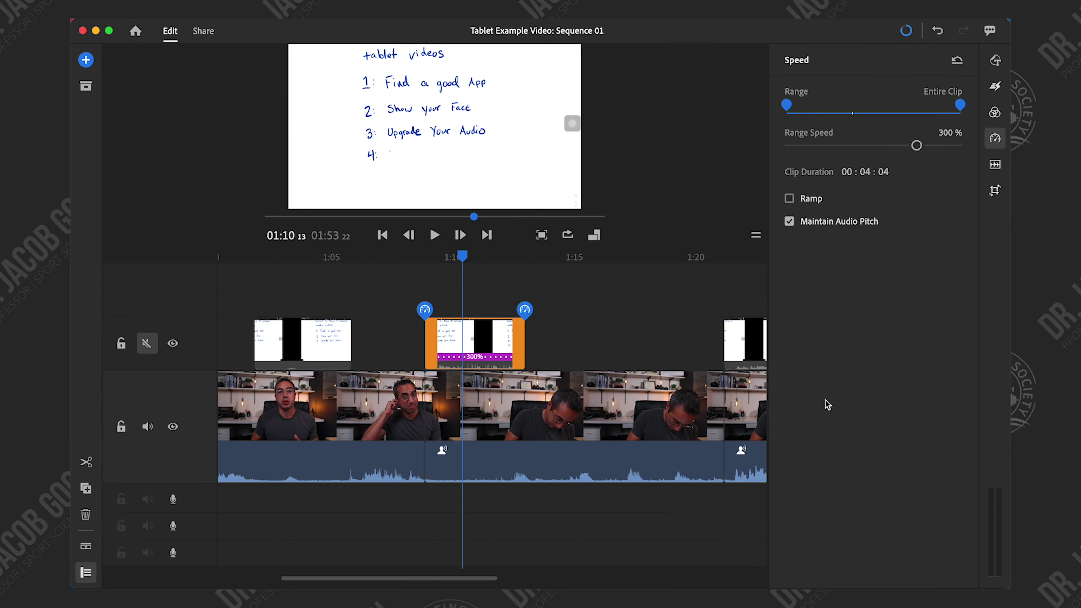
pyautogui.click(639, 408)
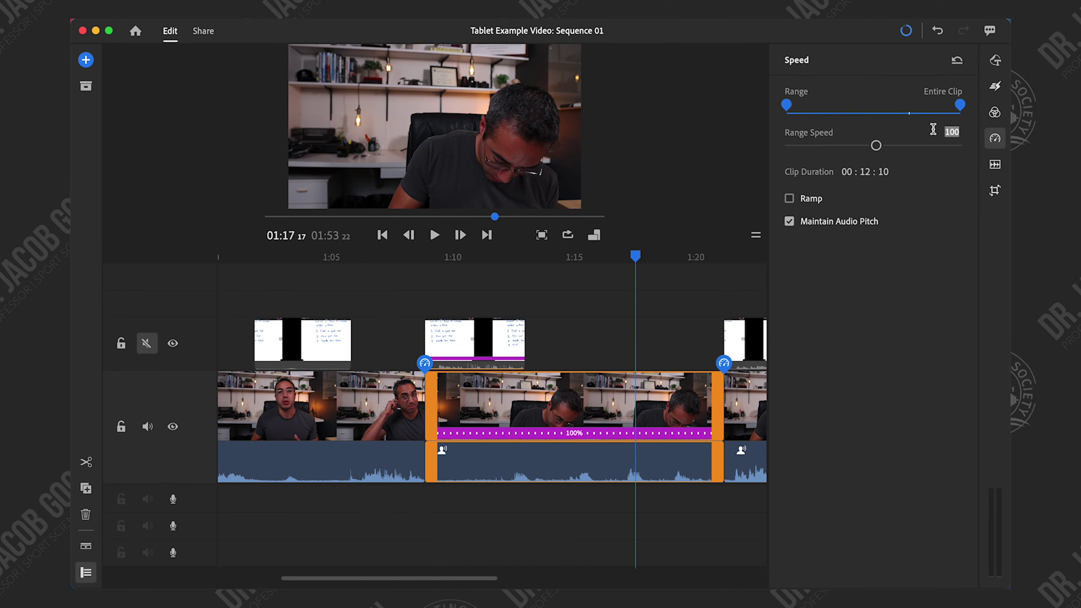
pyautogui.press('Return')
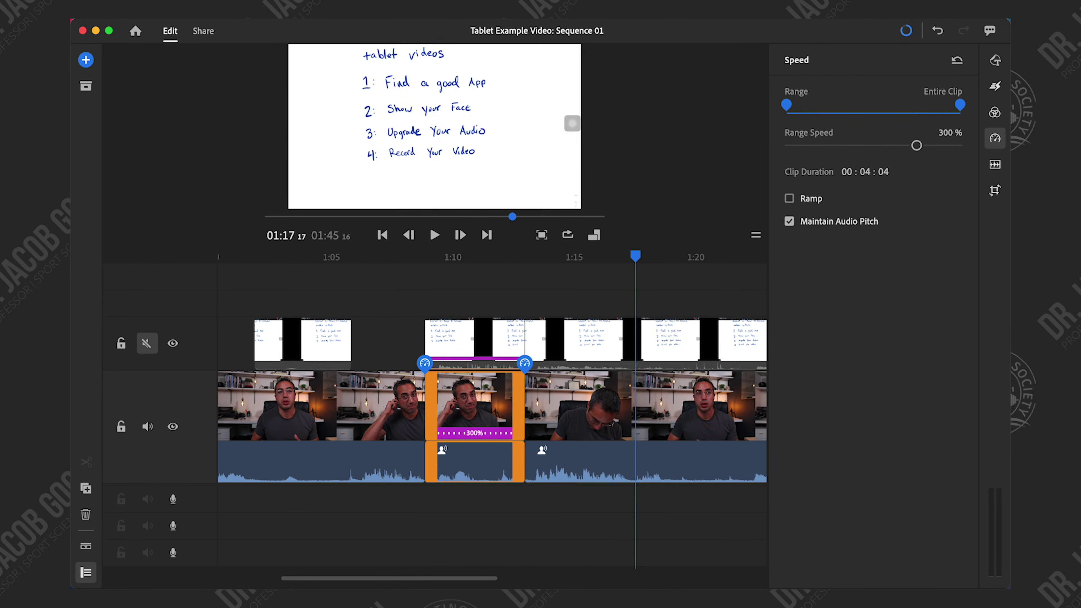
# Mute the audio of the sped-up face clip and play back from just before it
pyautogui.click(995, 165)
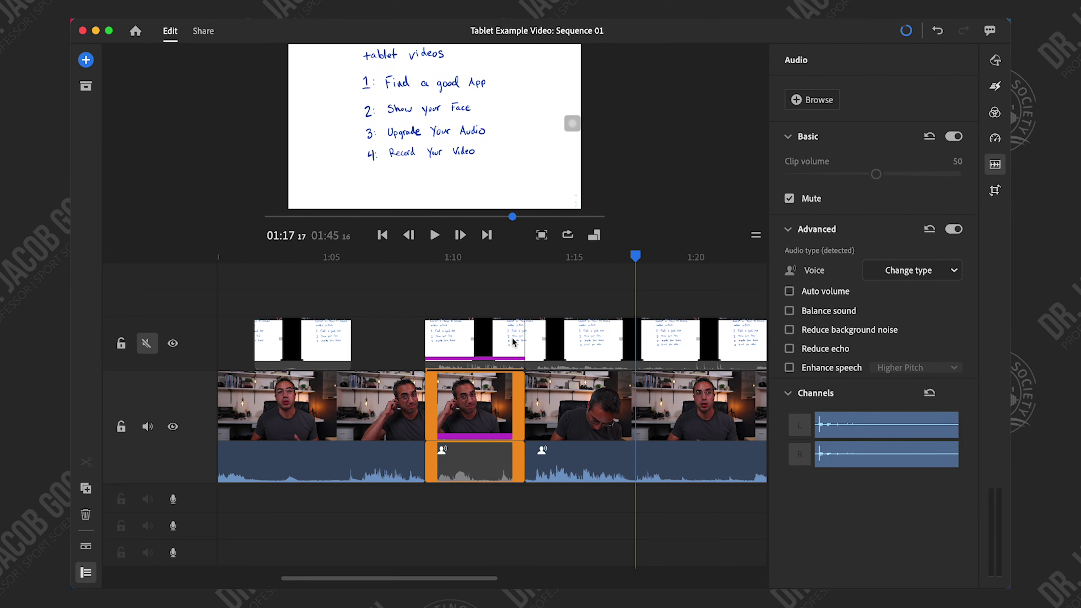
pyautogui.click(413, 359)
pyautogui.press('space')
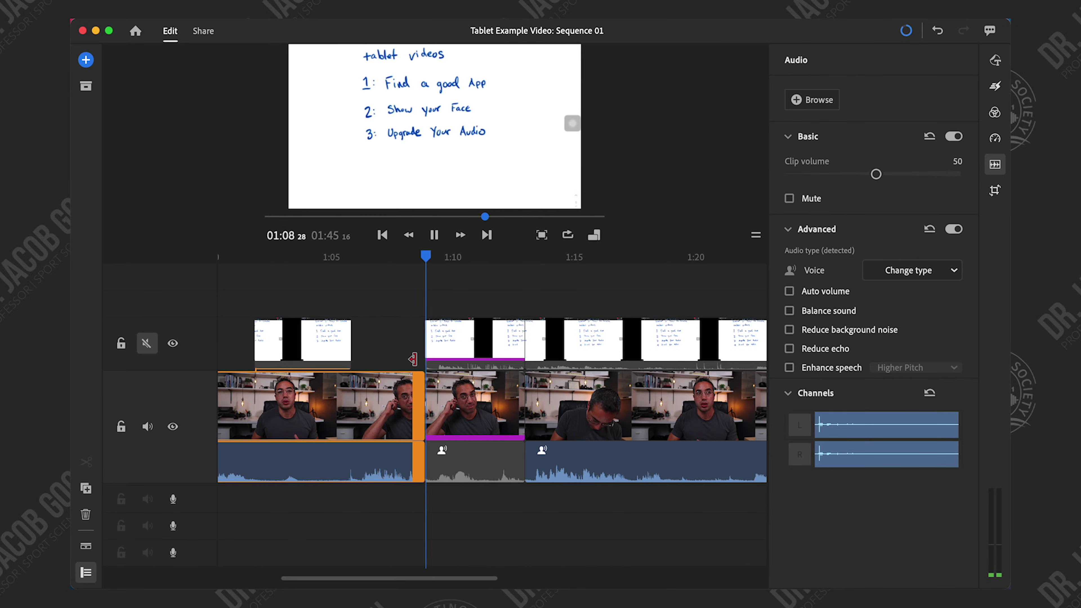